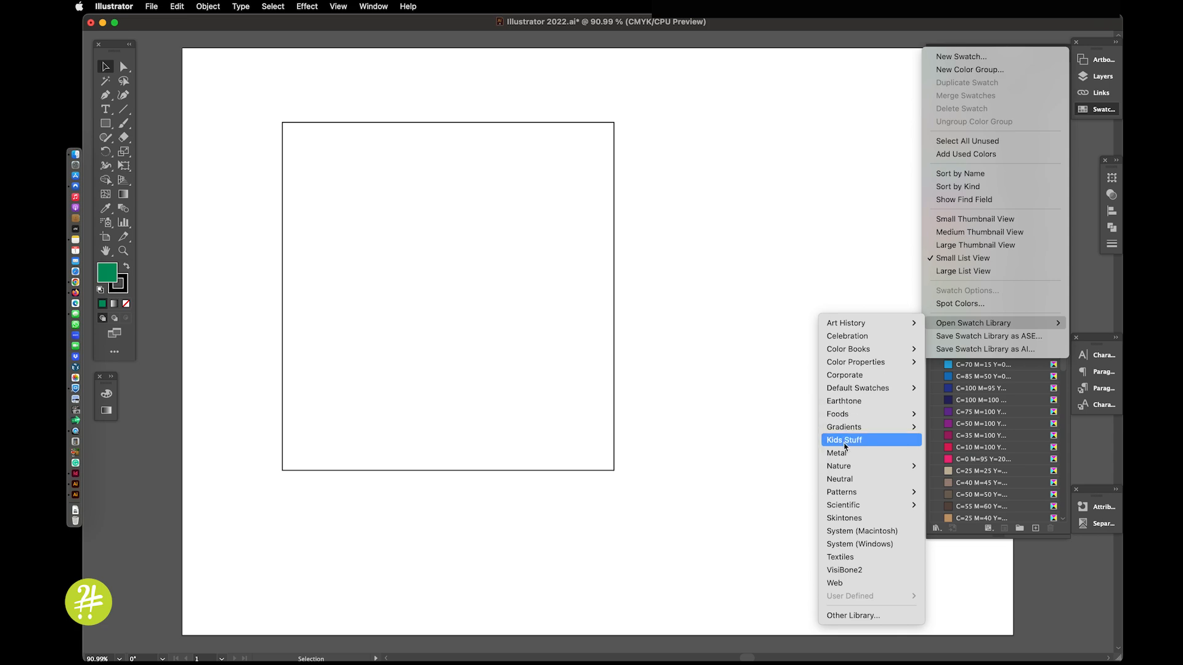
Step: Open the PANTONE+ Solid Coated color book and display its swatches as a small list
{"action": "mouse_move", "coordinate": [845, 352]}
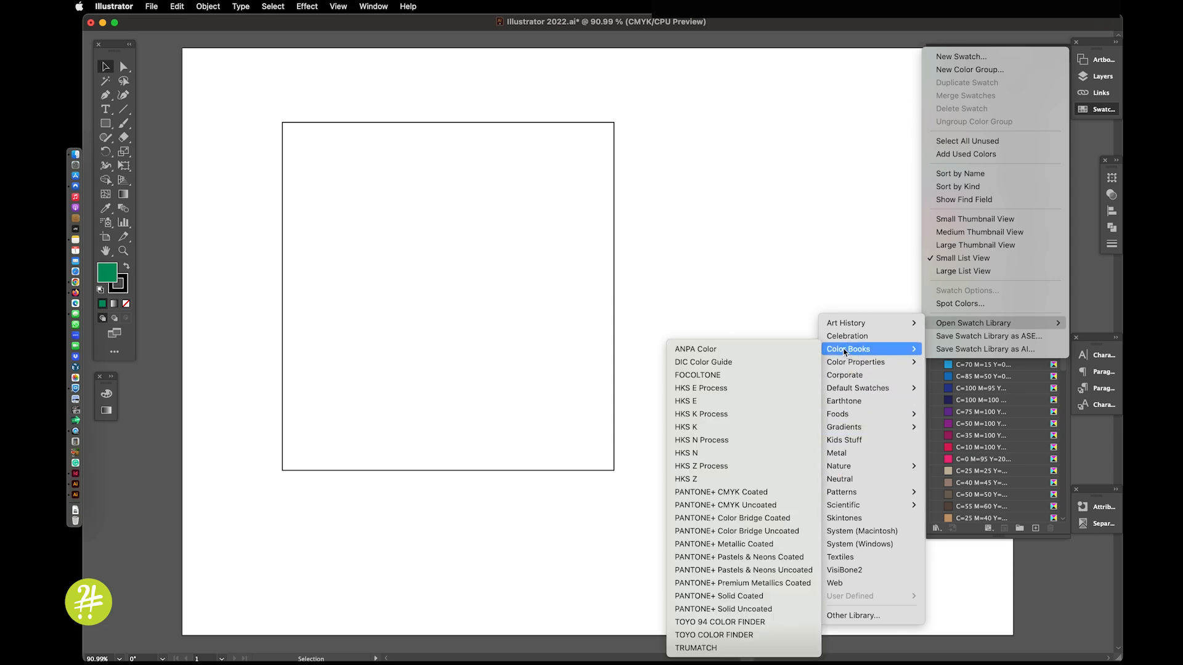
{"action": "left_click", "coordinate": [719, 595]}
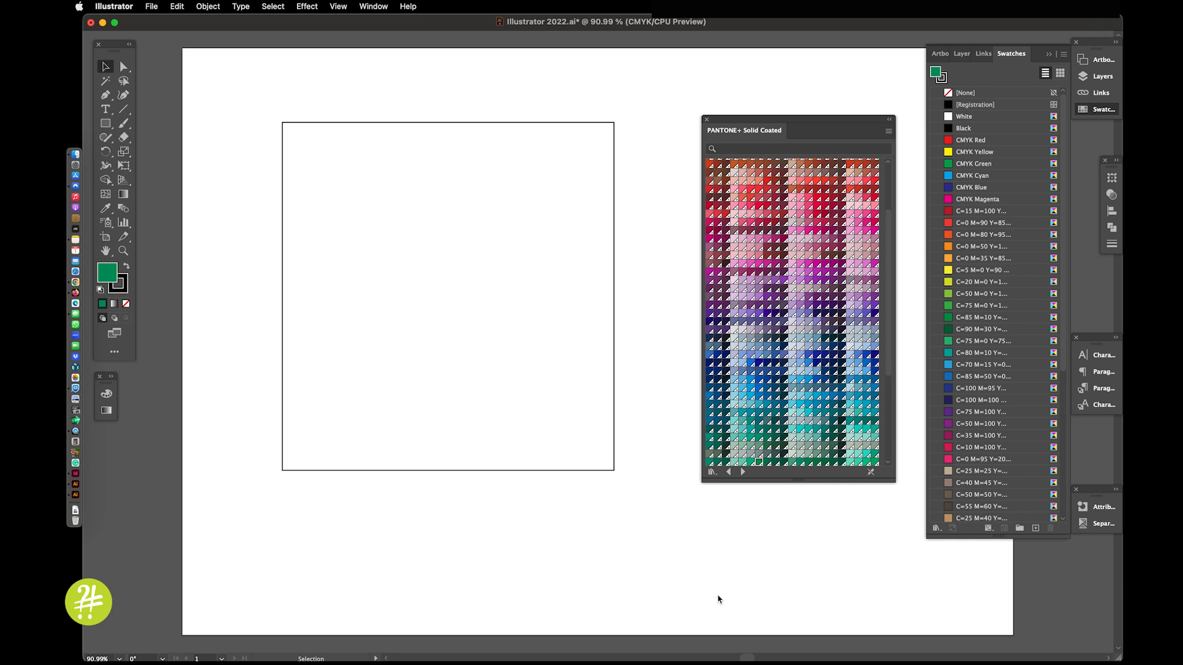
{"action": "left_click", "coordinate": [888, 131]}
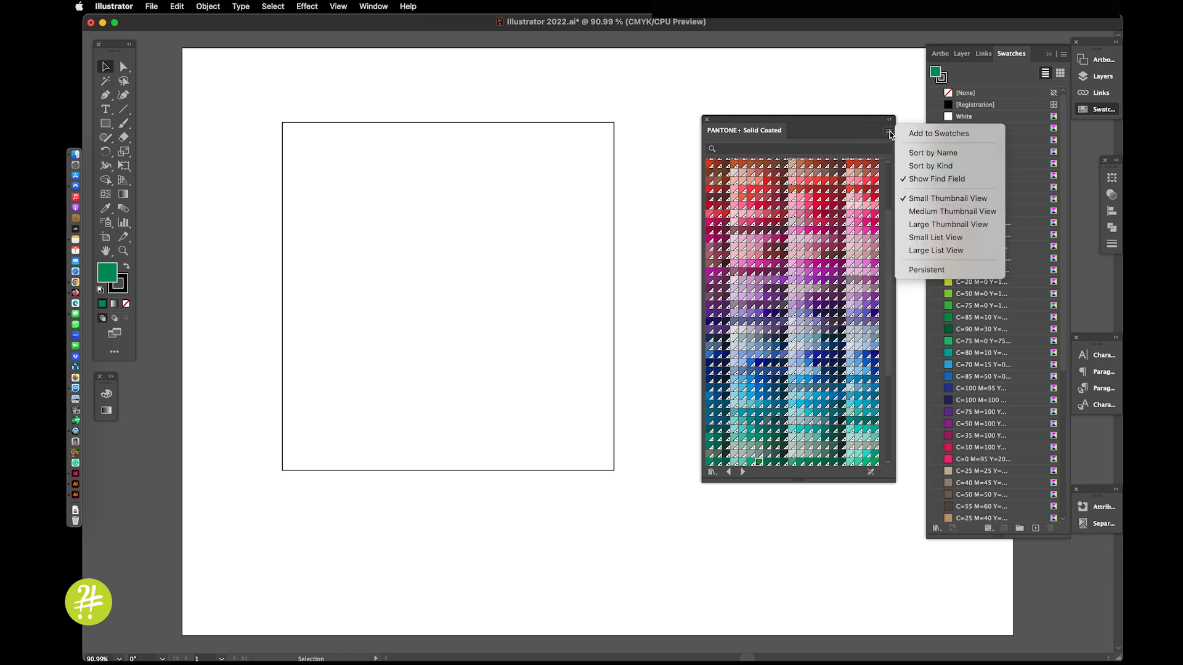
{"action": "left_click", "coordinate": [917, 239]}
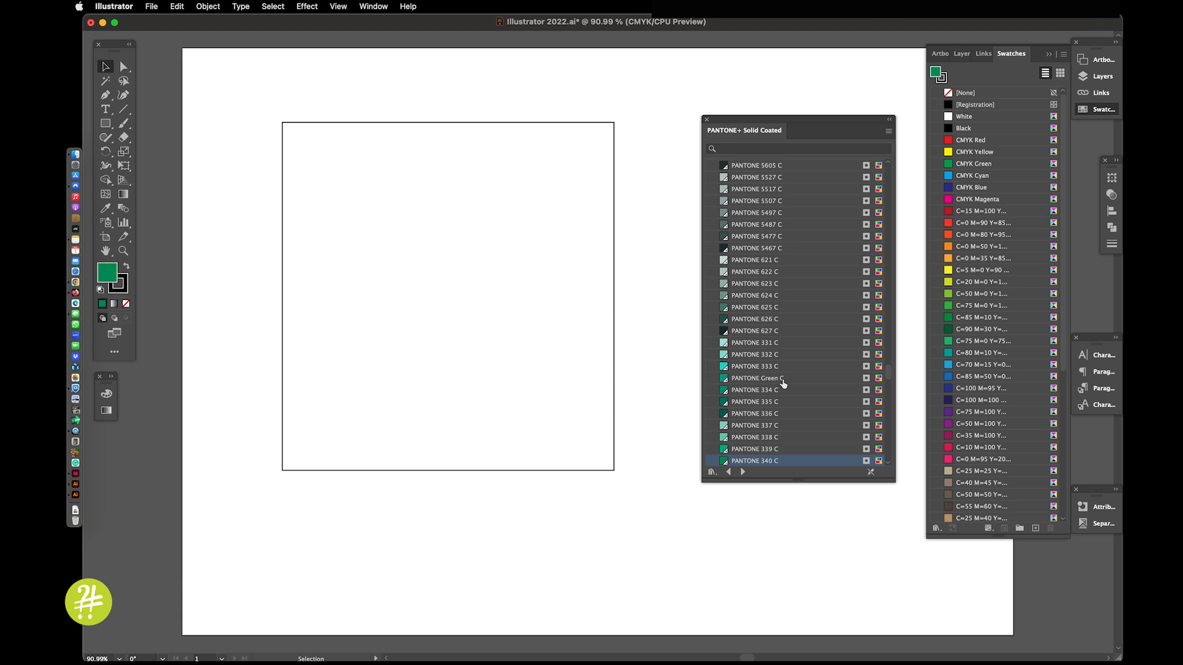
Step: Add PANTONE 339 C and, by searching the color book for 275, PANTONE 275 C to the document swatches
{"action": "left_click", "coordinate": [787, 450]}
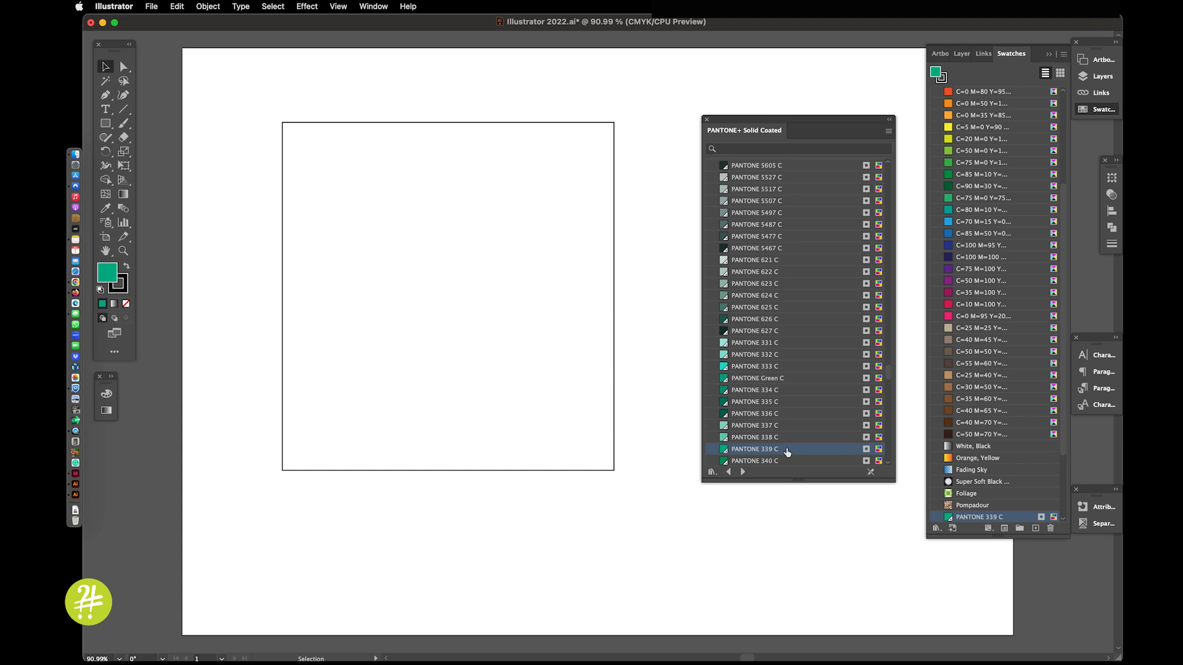
{"action": "left_click", "coordinate": [733, 147]}
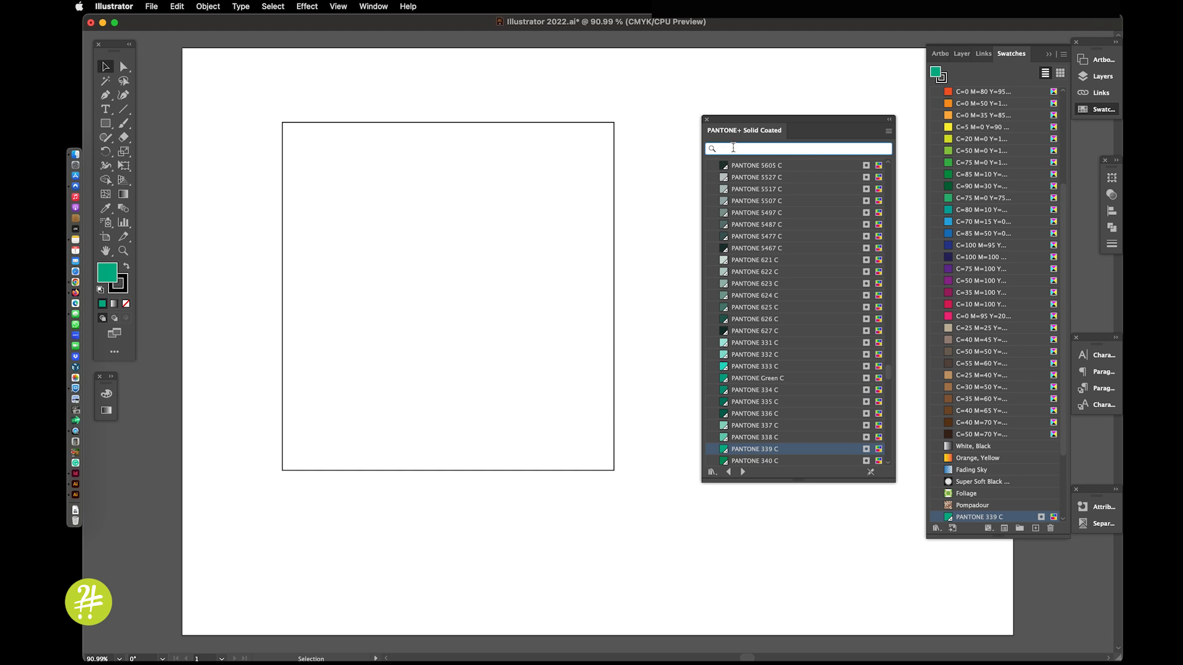
{"action": "type", "text": "275"}
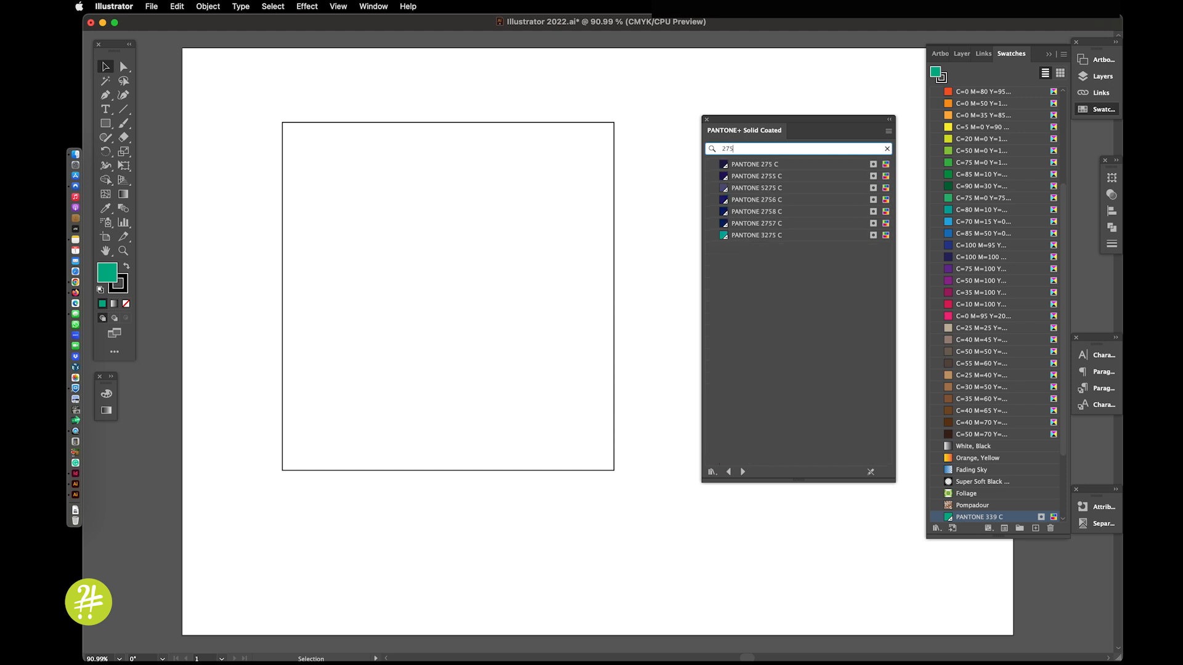
{"action": "left_click", "coordinate": [793, 167]}
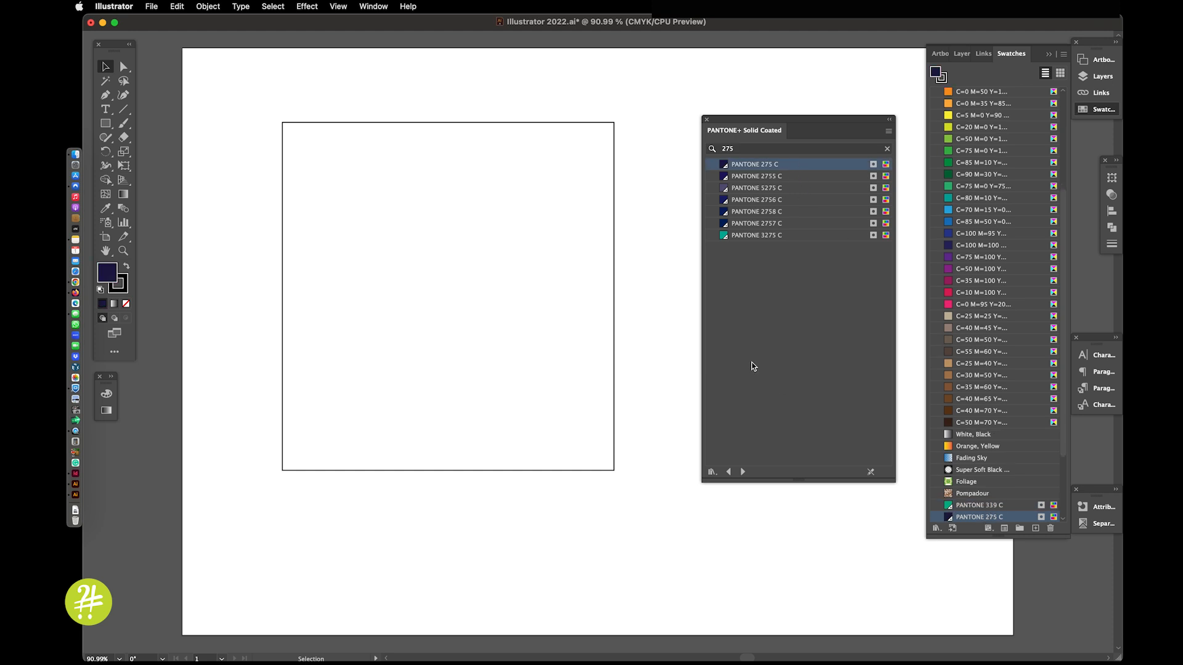
Step: Show the color settings and fill the large white square with the PANTONE 275 C swatch
{"action": "left_click", "coordinate": [108, 394]}
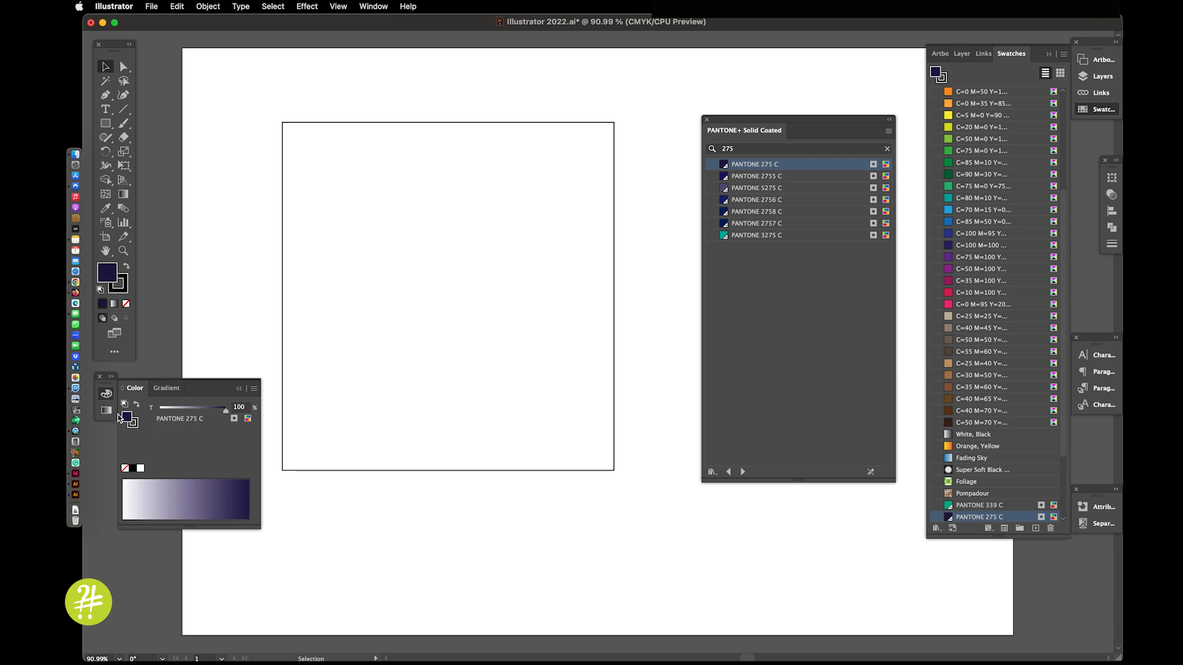
{"action": "left_click", "coordinate": [307, 407]}
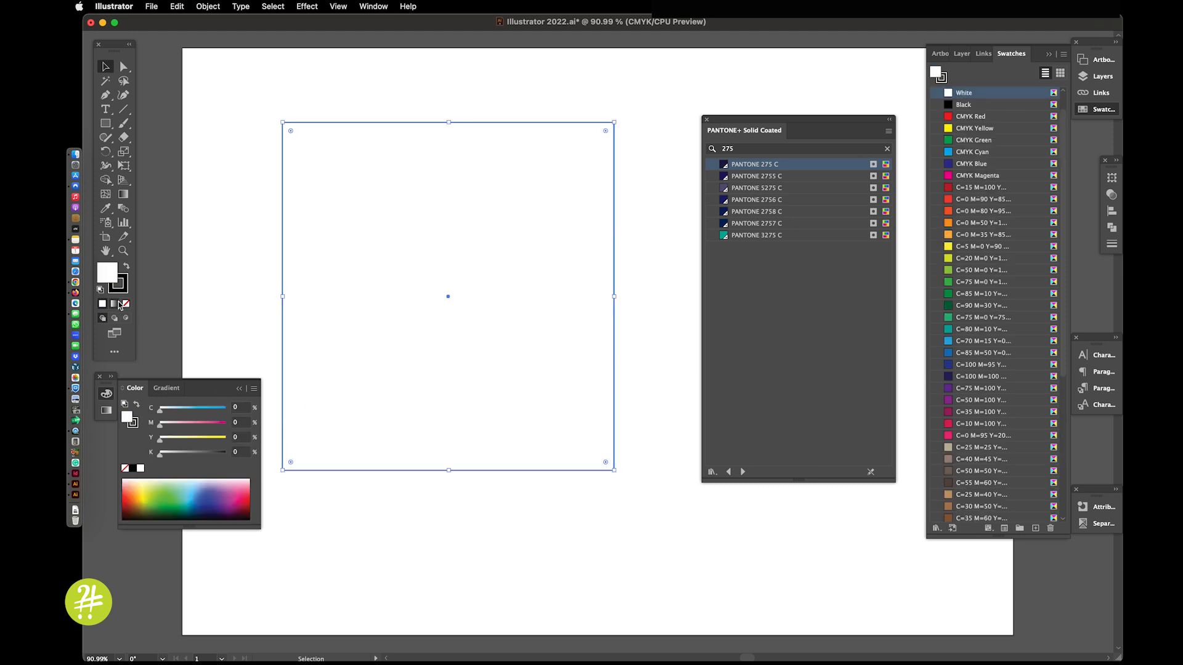
{"action": "scroll", "coordinate": [960, 354], "scroll_direction": "down", "scroll_amount": 10}
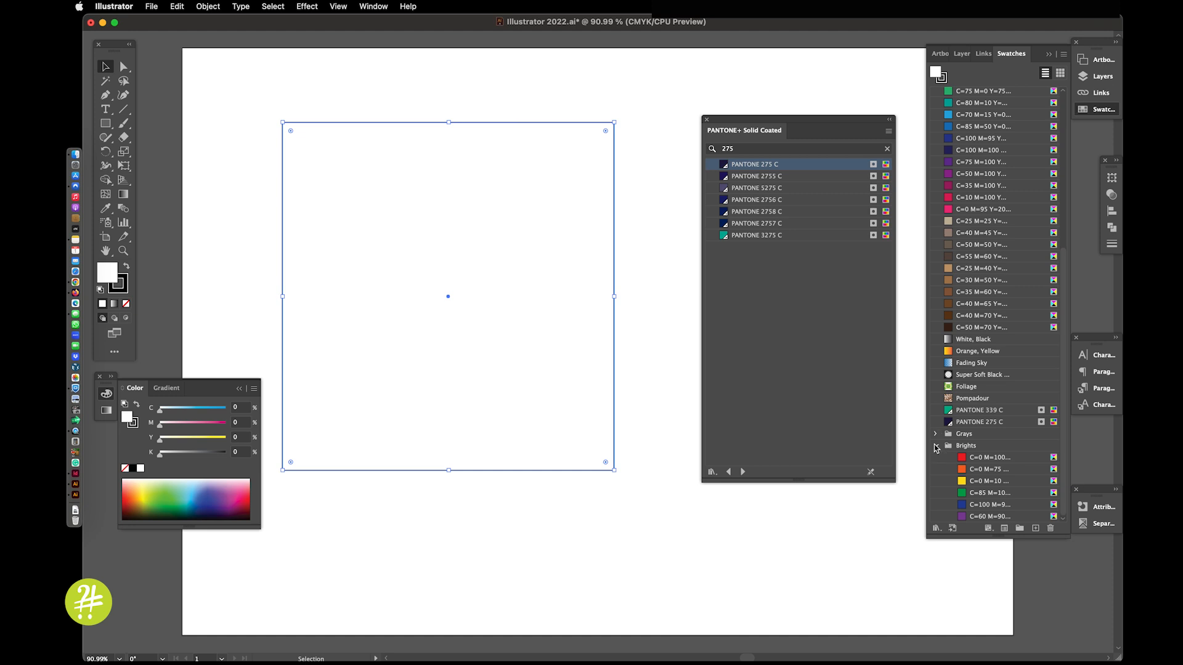
{"action": "left_click", "coordinate": [936, 448]}
{"action": "left_click", "coordinate": [999, 491]}
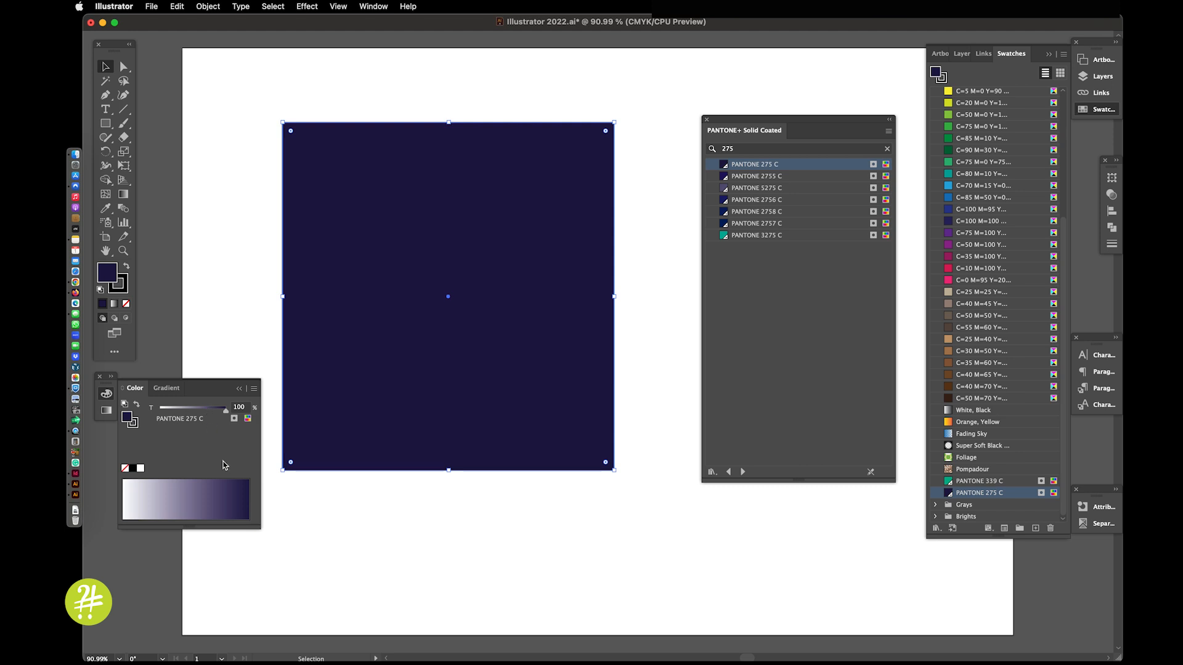
Step: Change the PANTONE 275 C swatch to CMYK color mode and Process Color type
{"action": "double_click", "coordinate": [1019, 494]}
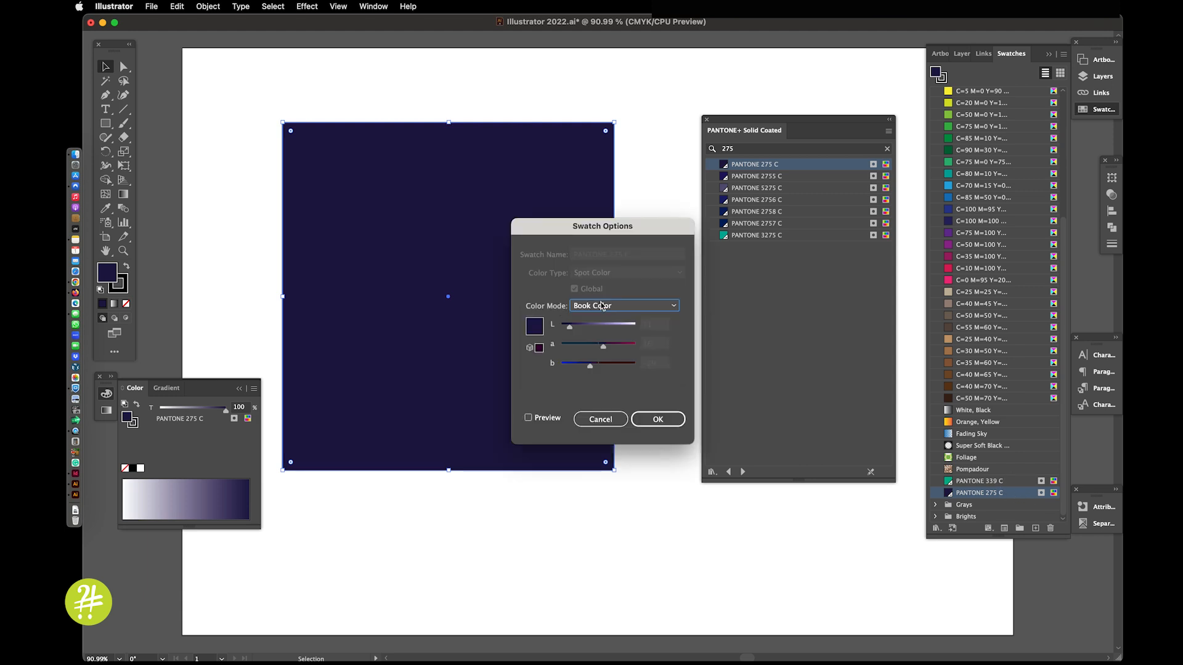
{"action": "left_click", "coordinate": [600, 305]}
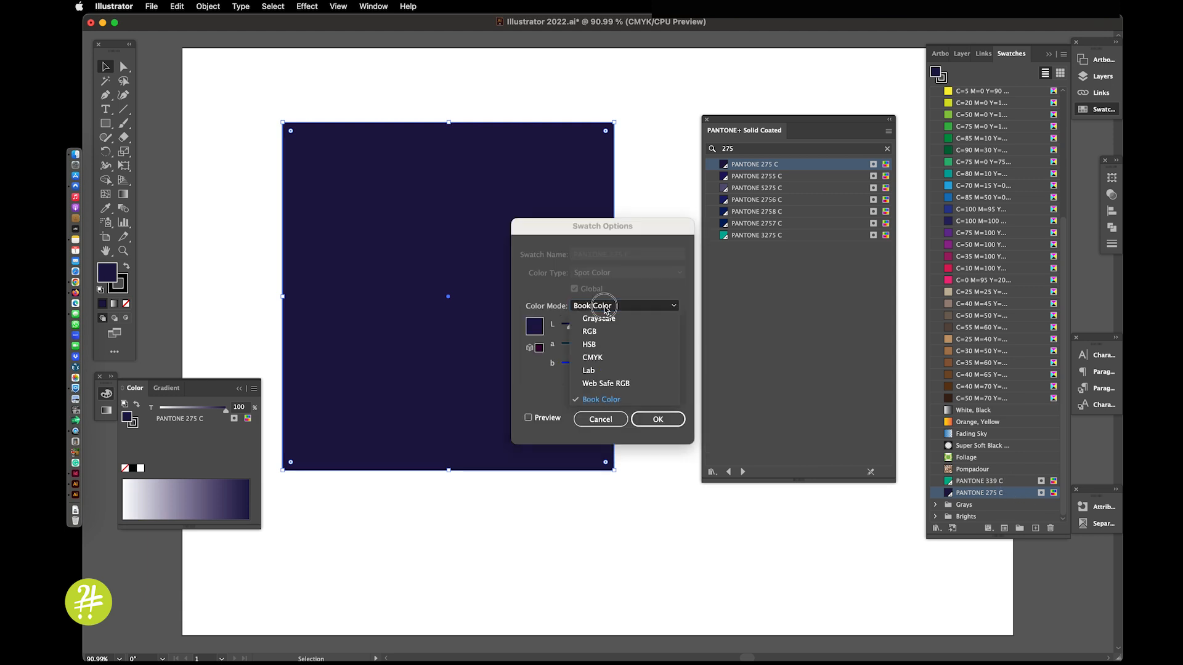
{"action": "left_click", "coordinate": [600, 360]}
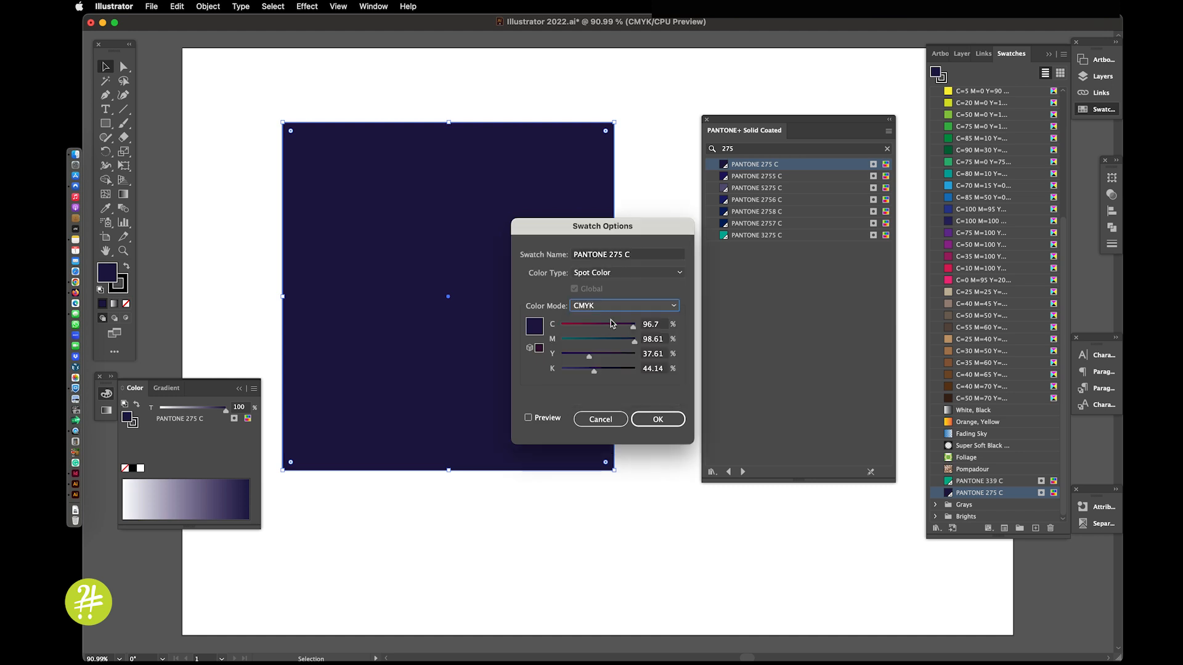
{"action": "left_click", "coordinate": [611, 273]}
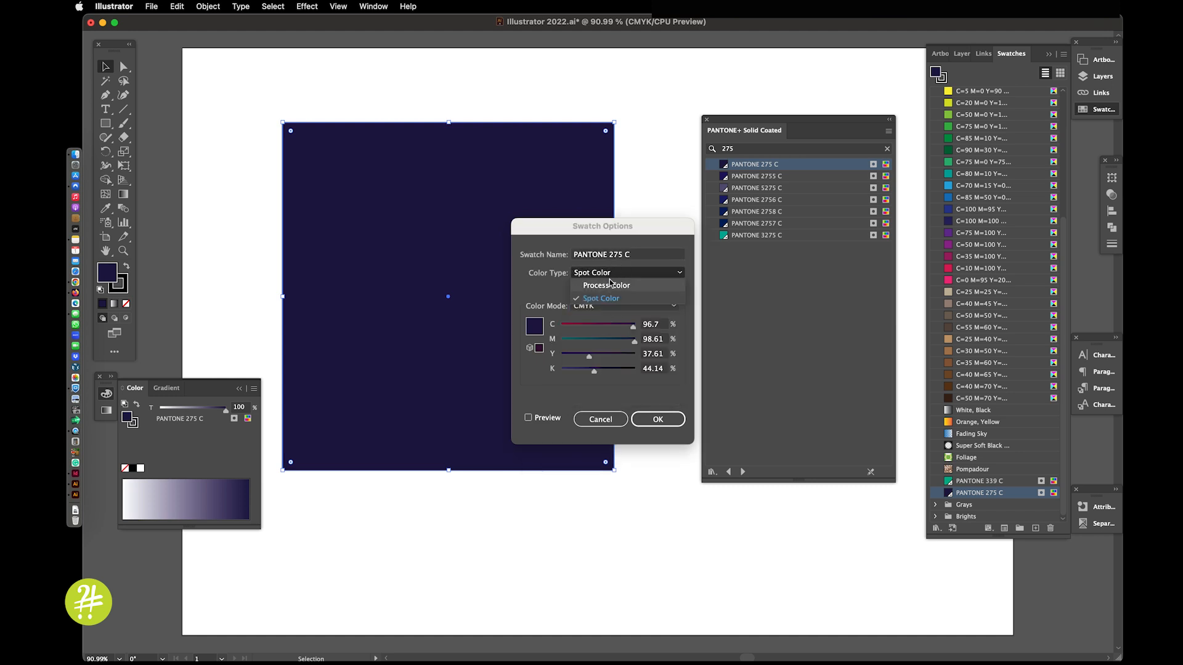
{"action": "left_click", "coordinate": [610, 286]}
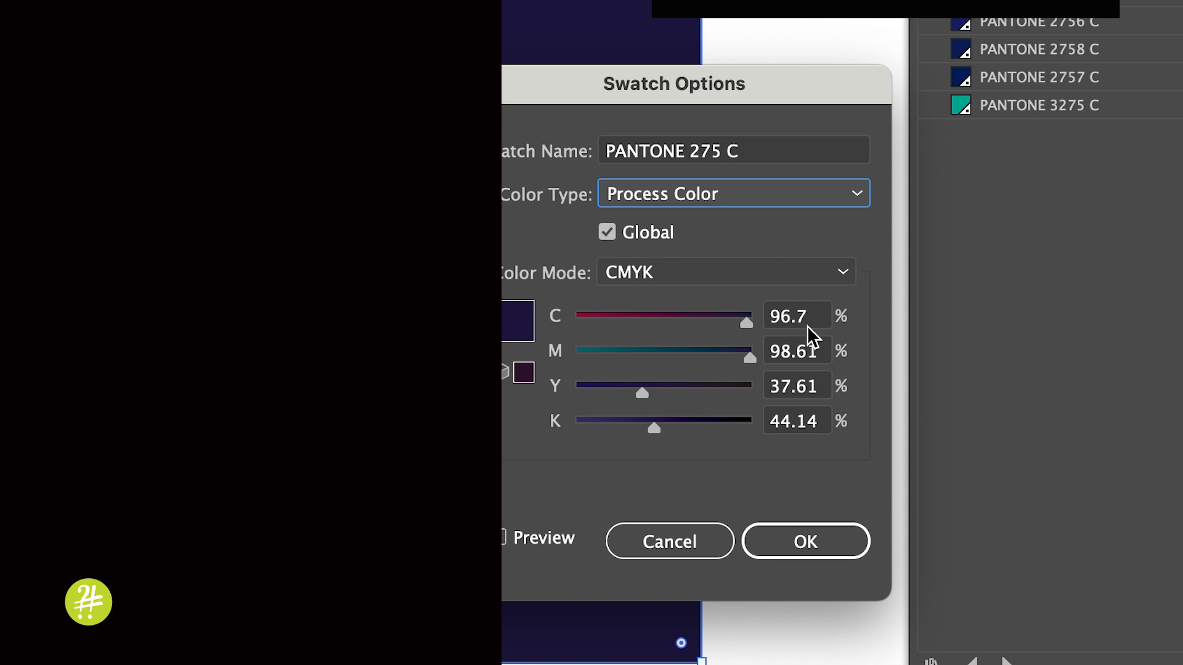
Step: Set the PANTONE 275 C swatch to C 100, M 100, Y 7, K 56 and apply it, keeping the tint at 100%
{"action": "double_click", "coordinate": [816, 315]}
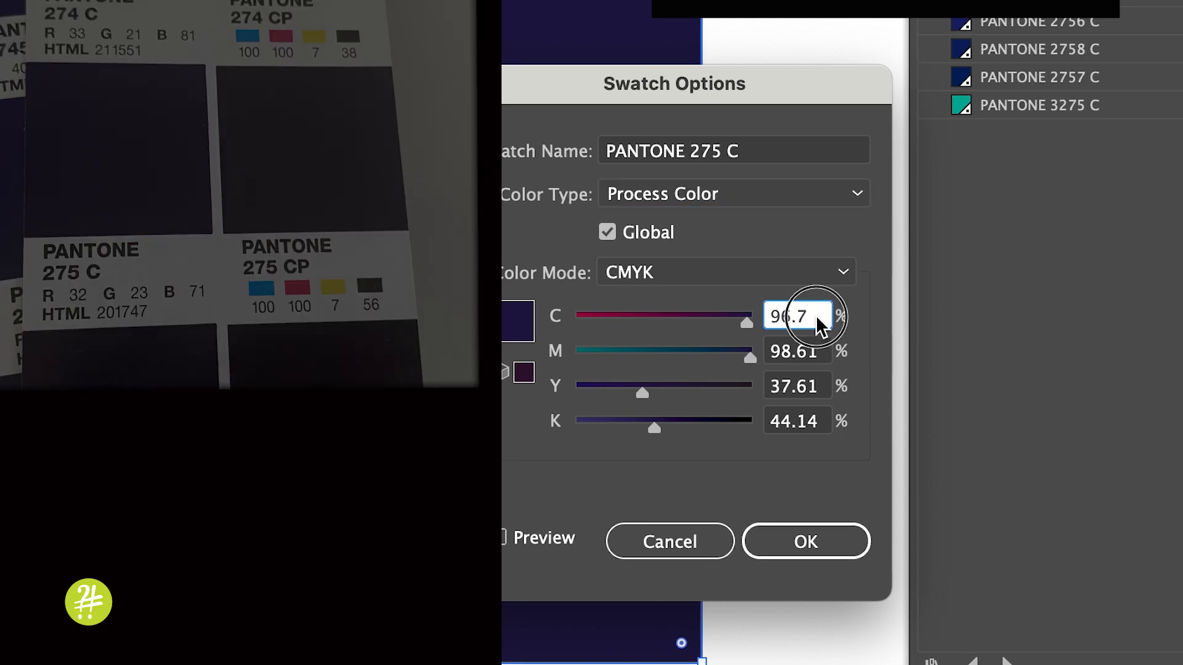
{"action": "type", "text": "1"}
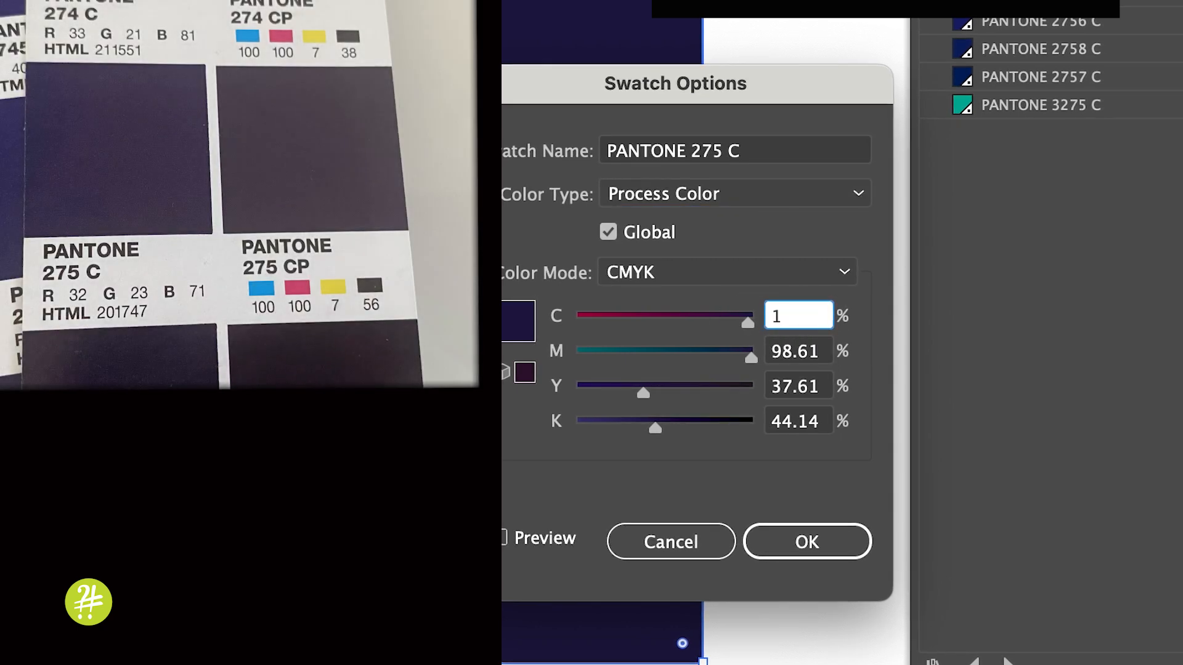
{"action": "type", "text": "00"}
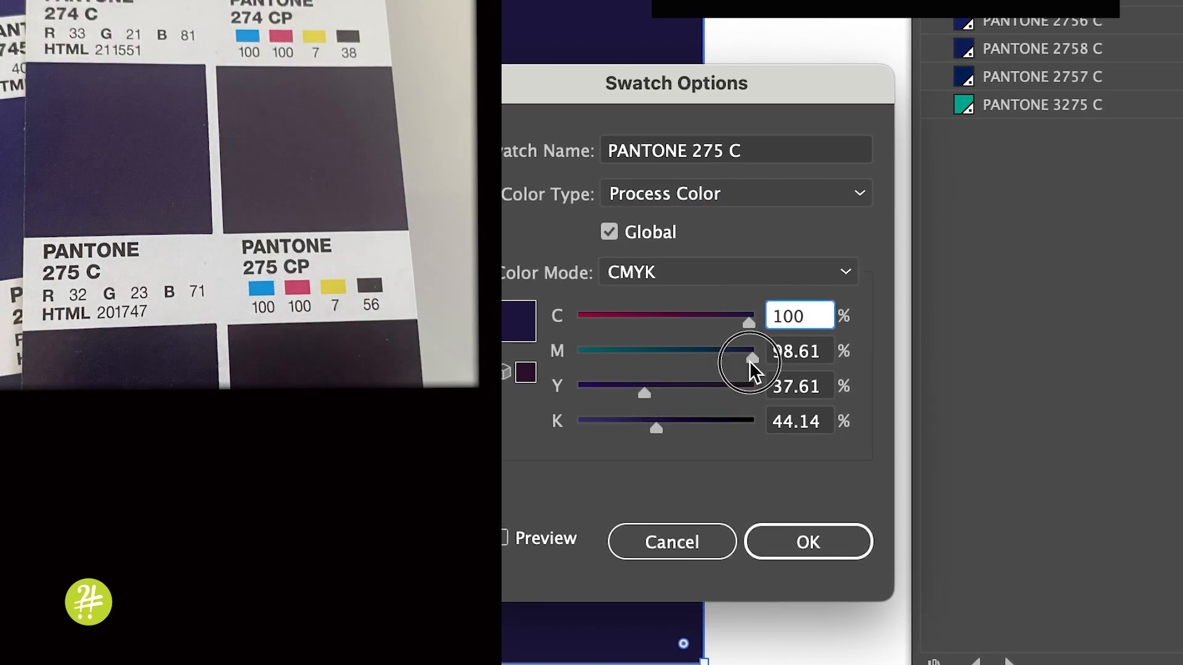
{"action": "left_click_drag", "start_coordinate": [750, 360], "coordinate": [783, 360]}
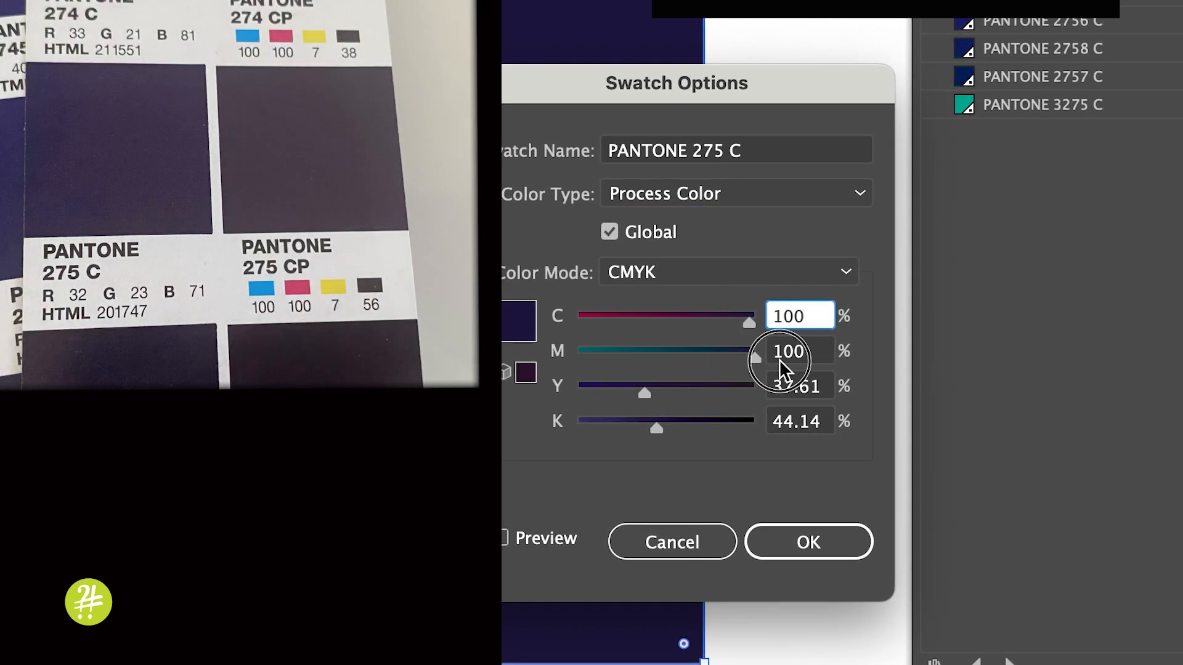
{"action": "double_click", "coordinate": [807, 387]}
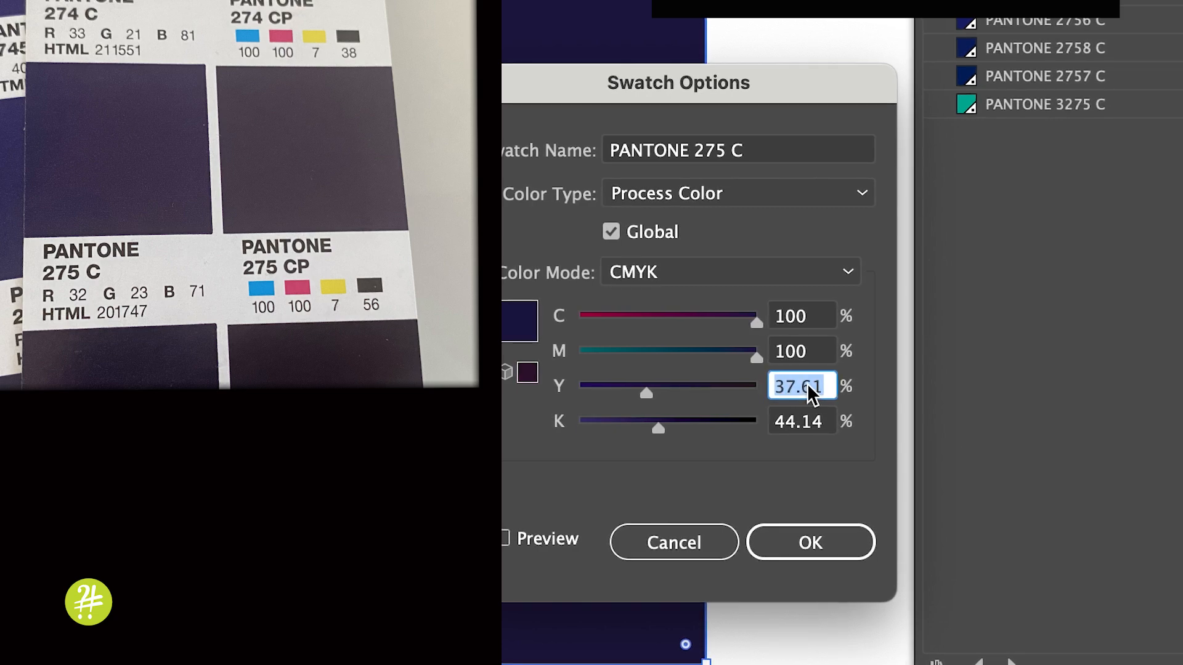
{"action": "type", "text": "7"}
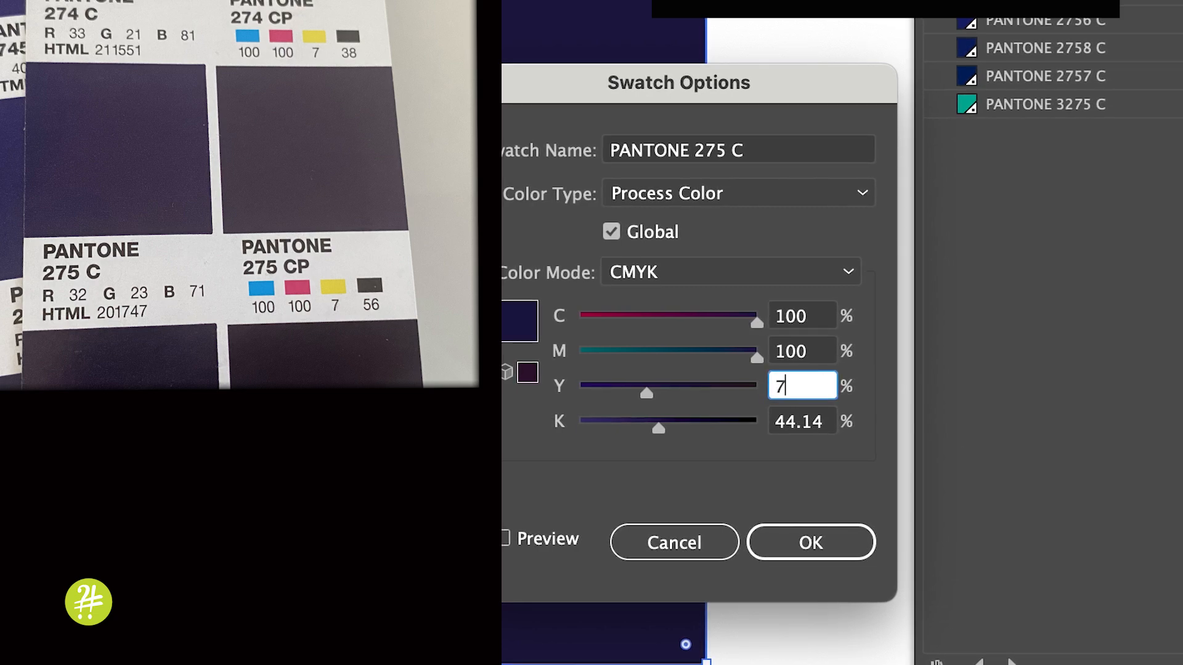
{"action": "double_click", "coordinate": [806, 415]}
{"action": "type", "text": "56"}
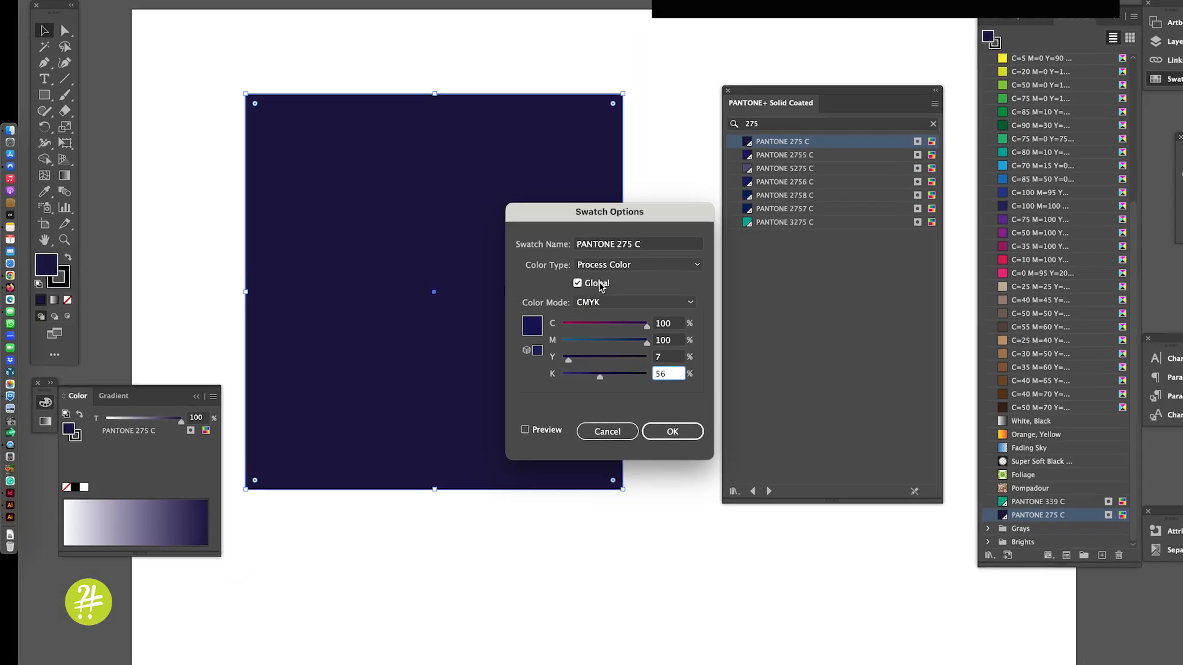
{"action": "left_click", "coordinate": [686, 453]}
{"action": "left_click", "coordinate": [657, 422]}
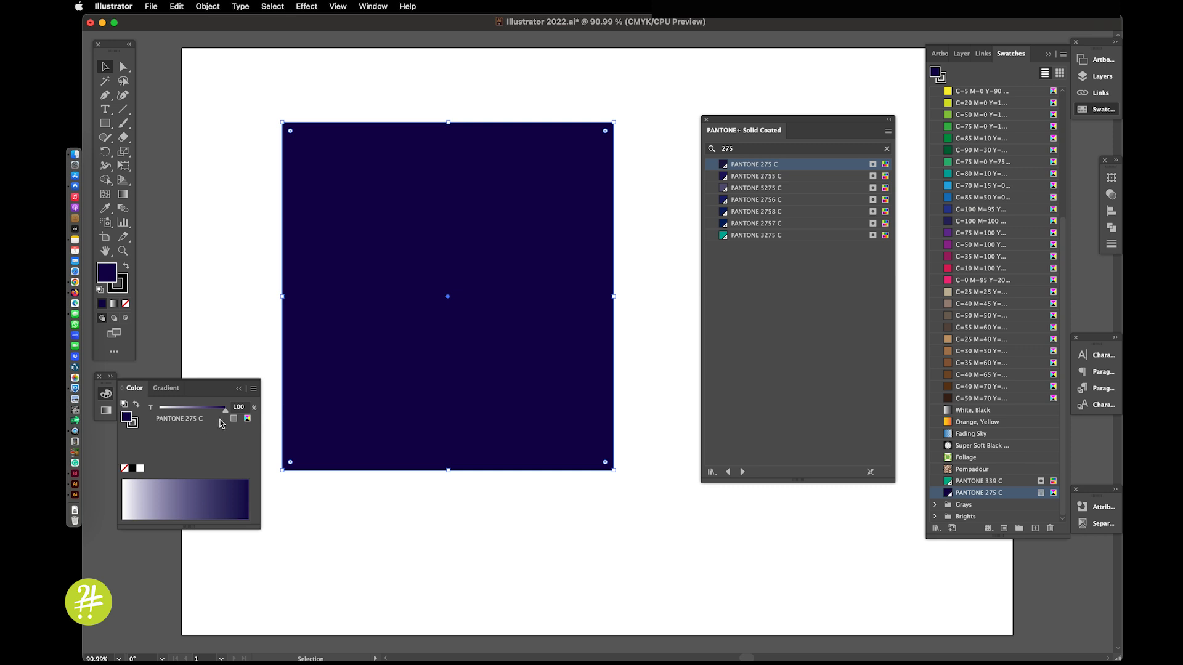
{"action": "mouse_move", "coordinate": [226, 409]}
{"action": "left_mouse_down"}
{"action": "mouse_move", "coordinate": [200, 412]}
{"action": "mouse_move", "coordinate": [229, 411]}
{"action": "left_mouse_up"}
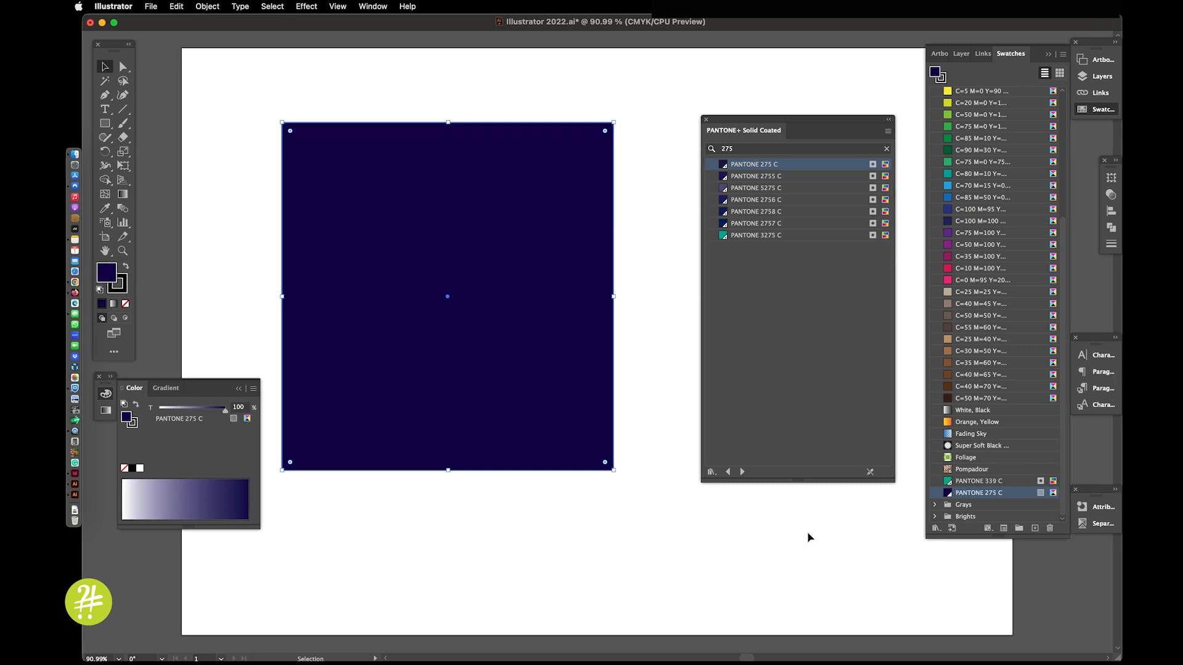
Step: With the square deselected, convert the PANTONE 339 C swatch to a non-global CMYK process color
{"action": "left_click", "coordinate": [885, 510]}
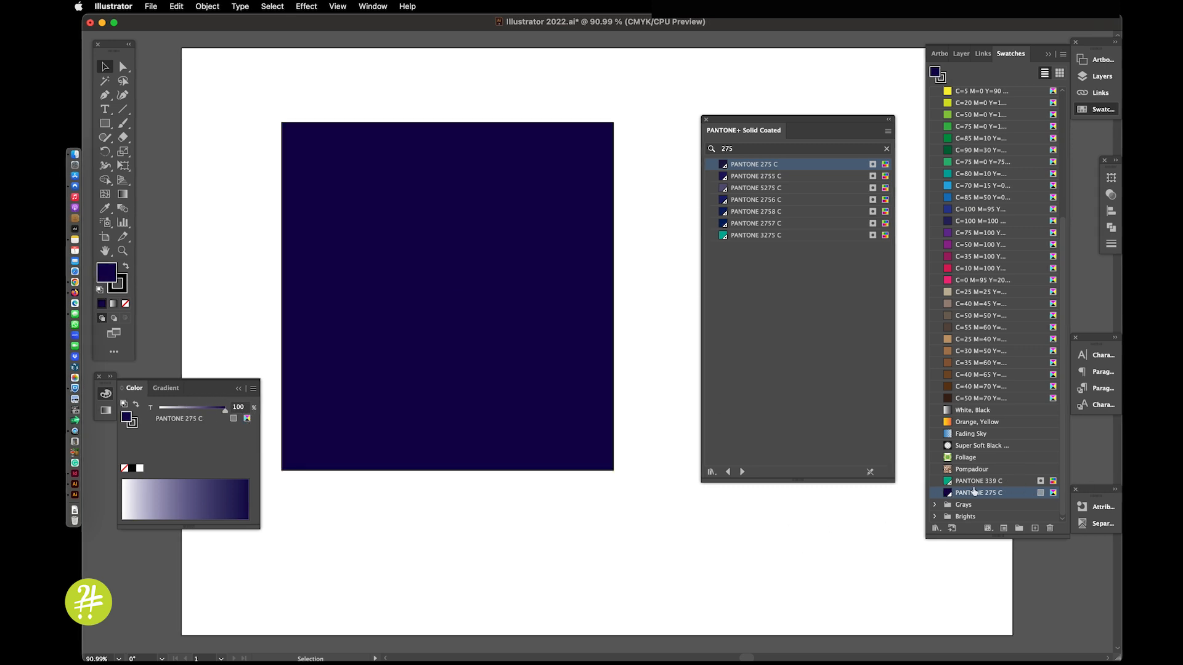
{"action": "left_click", "coordinate": [1012, 481]}
{"action": "double_click", "coordinate": [1012, 481]}
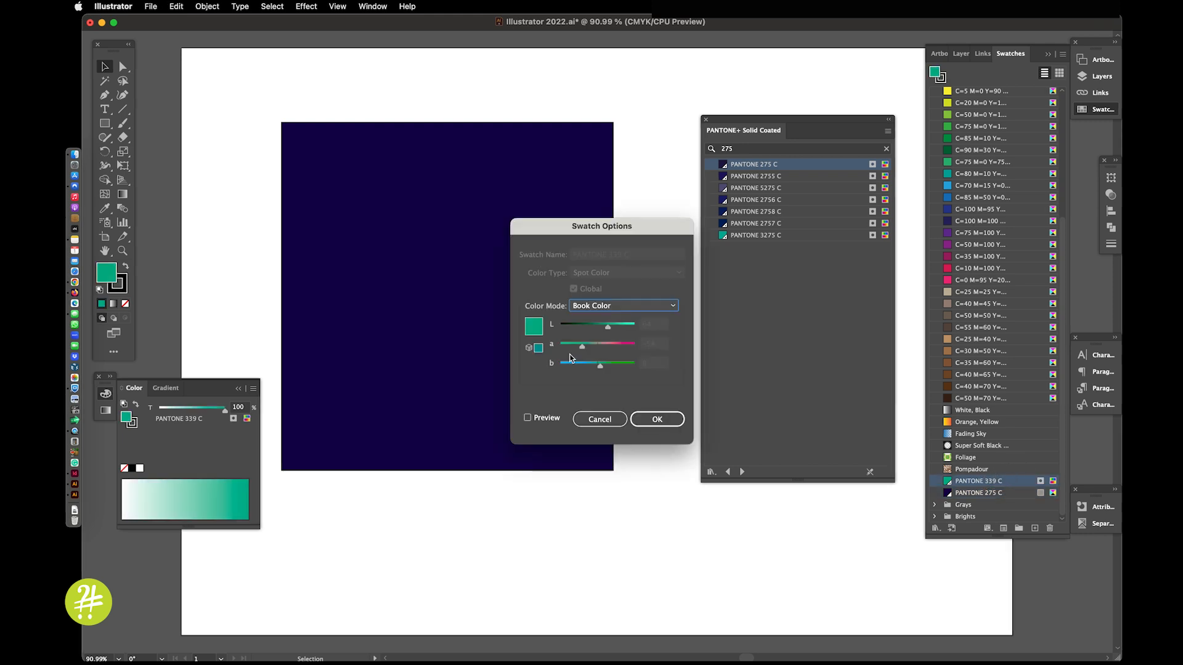
{"action": "left_click", "coordinate": [623, 308]}
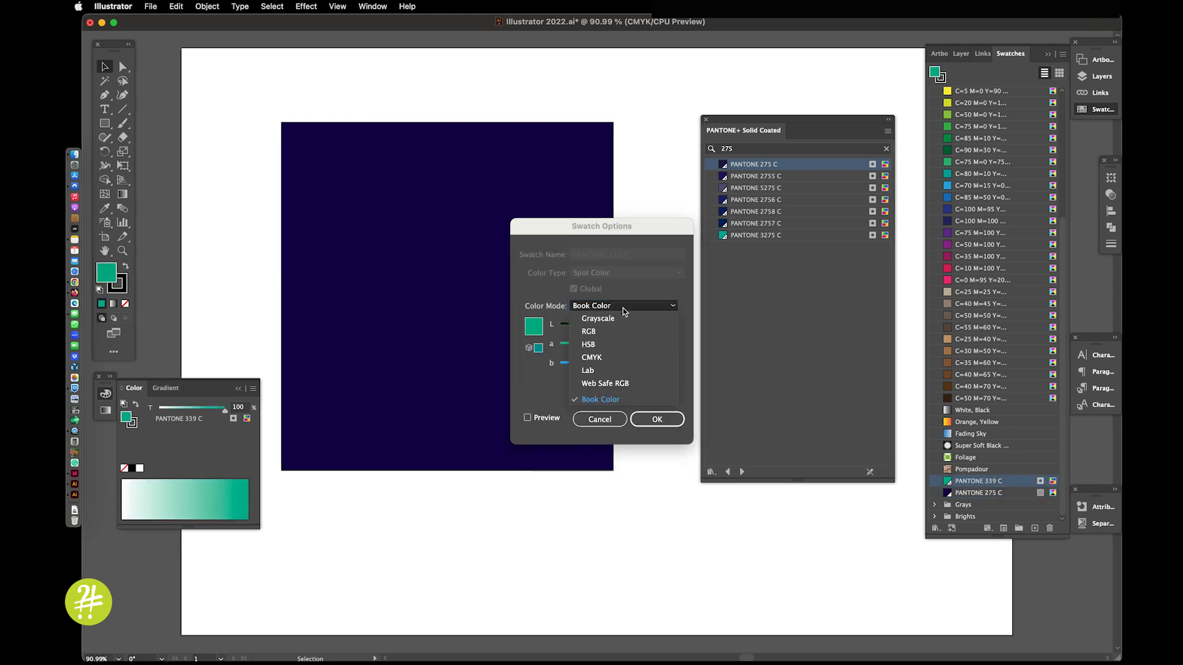
{"action": "left_click", "coordinate": [596, 360]}
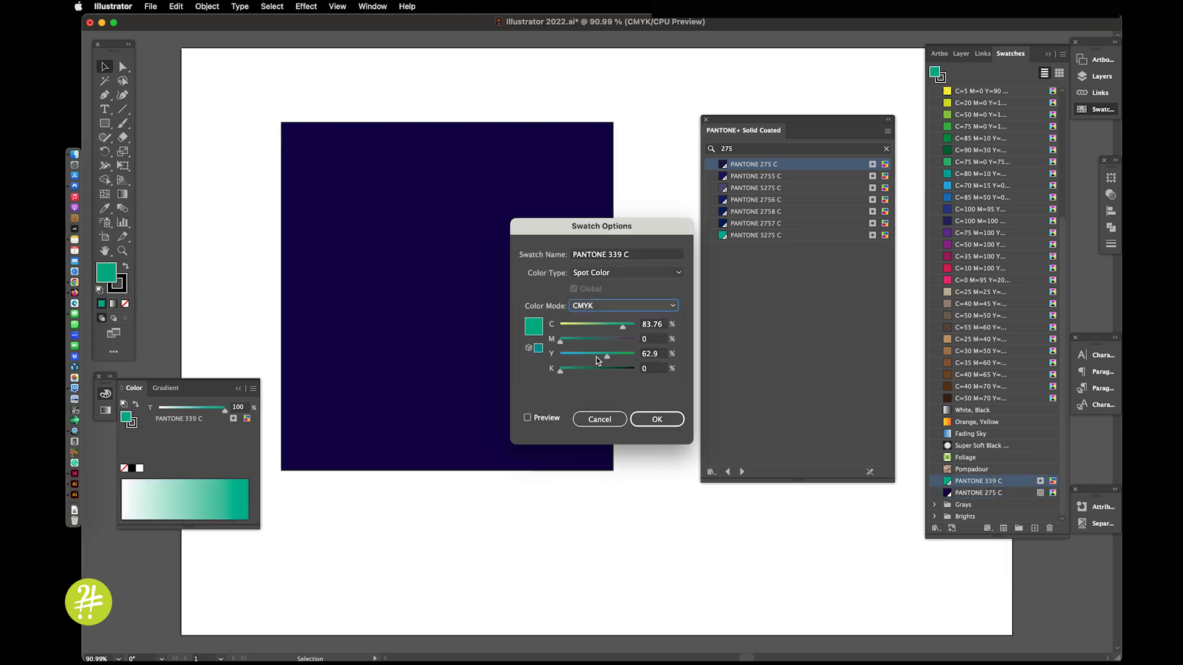
{"action": "left_click", "coordinate": [611, 272]}
{"action": "left_click", "coordinate": [608, 288]}
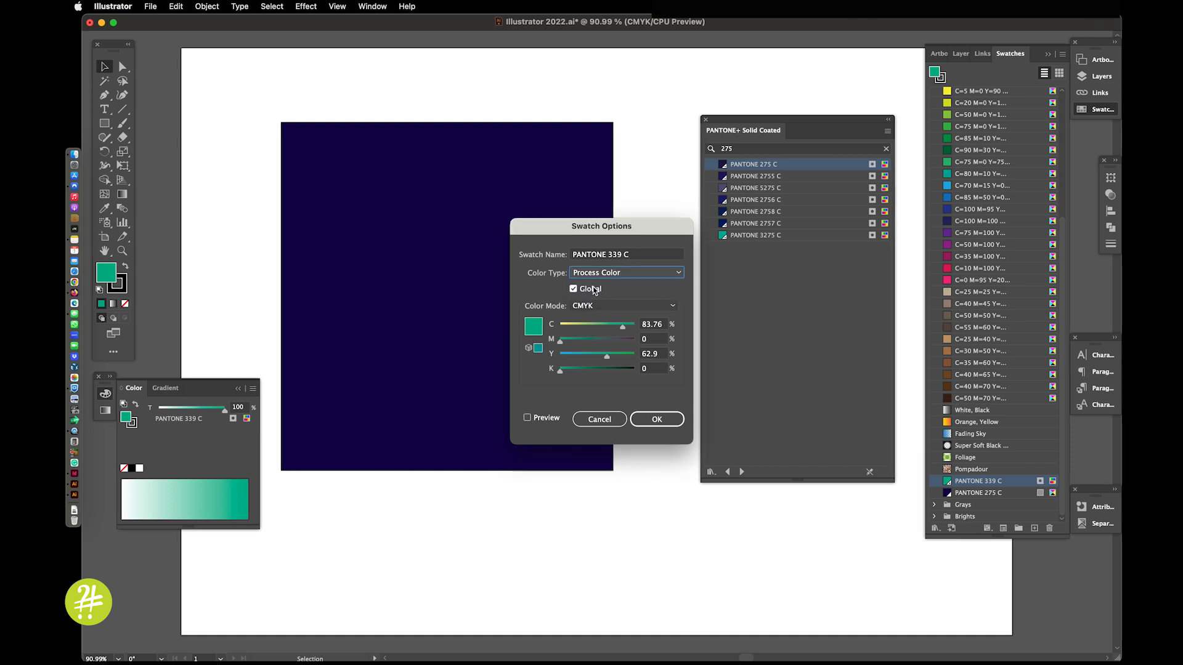
{"action": "left_click", "coordinate": [586, 290]}
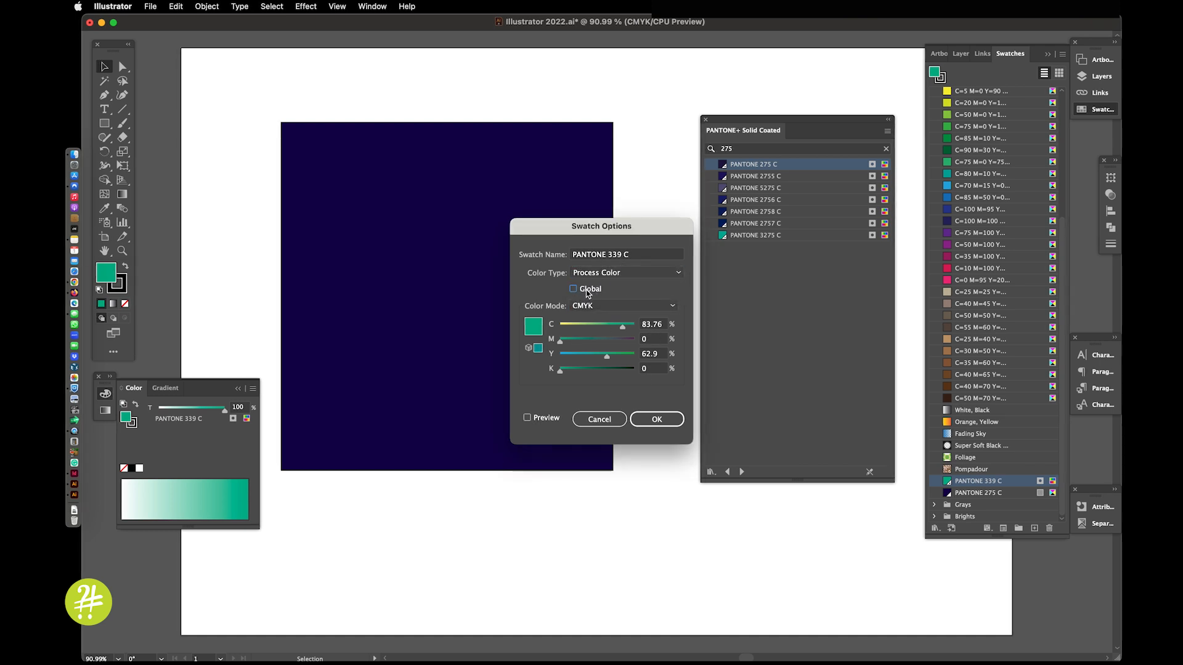
{"action": "left_click", "coordinate": [650, 421]}
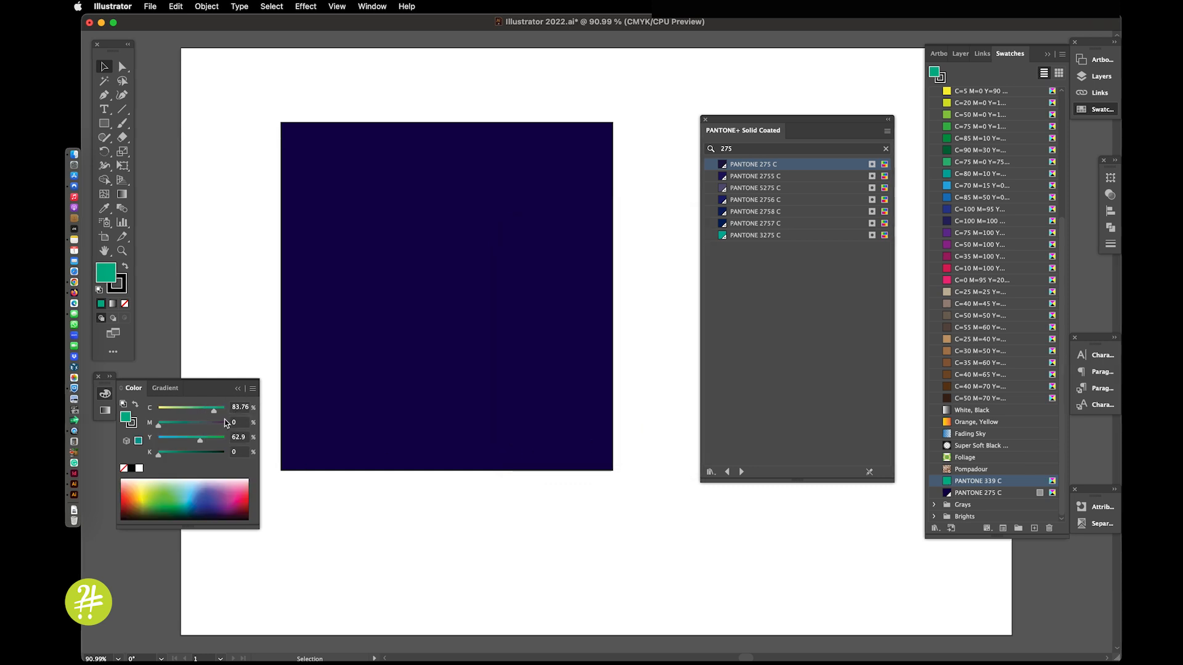
Step: Draw a green rectangle, about half the dark square's width, overlapping the square's right edge
{"action": "left_click", "coordinate": [104, 124]}
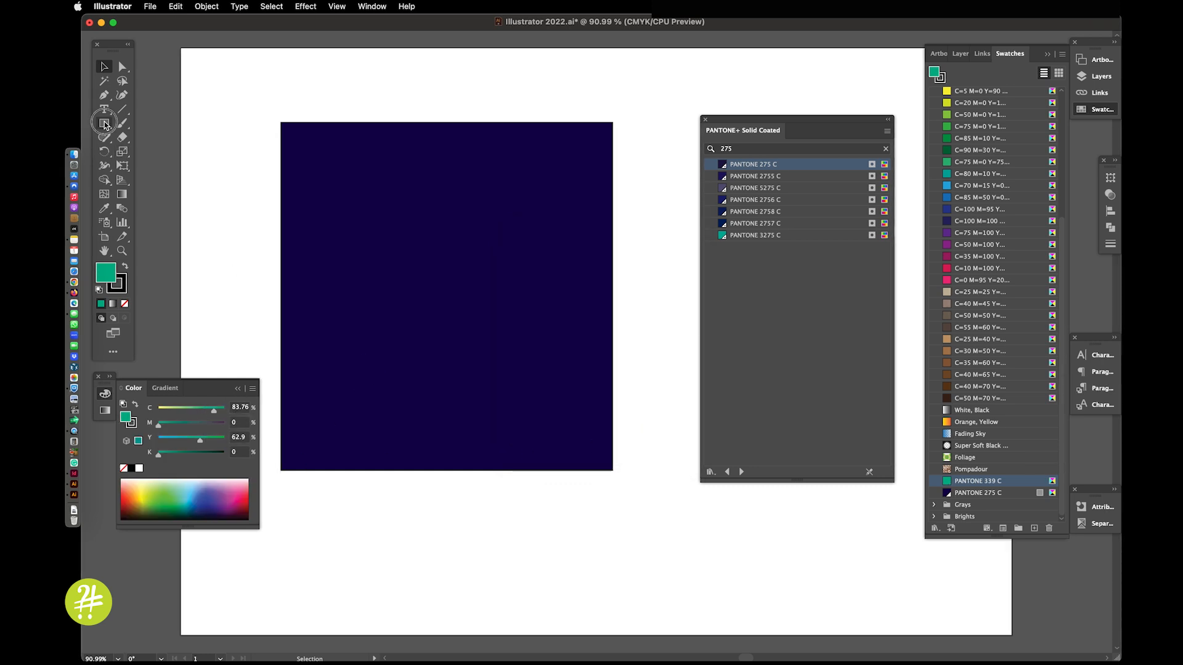
{"action": "left_click_drag", "start_coordinate": [552, 210], "coordinate": [710, 360]}
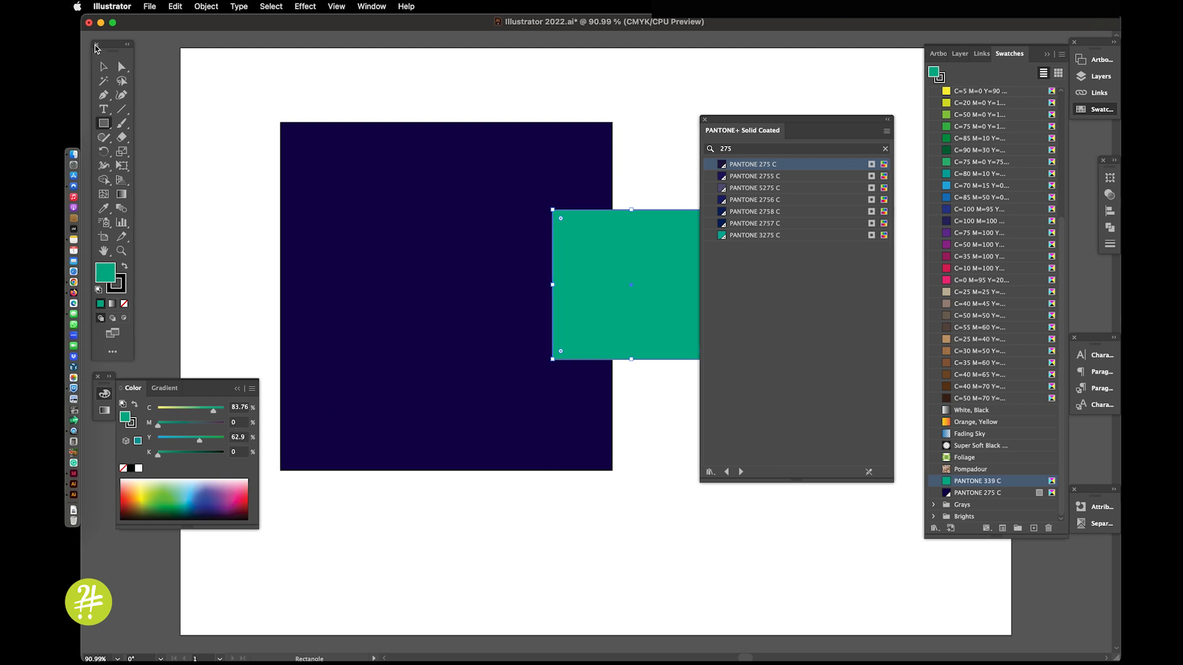
Step: Select the dark square and reduce its PANTONE 275 C fill tint to 54%
{"action": "left_click", "coordinate": [104, 66]}
{"action": "left_click", "coordinate": [392, 217]}
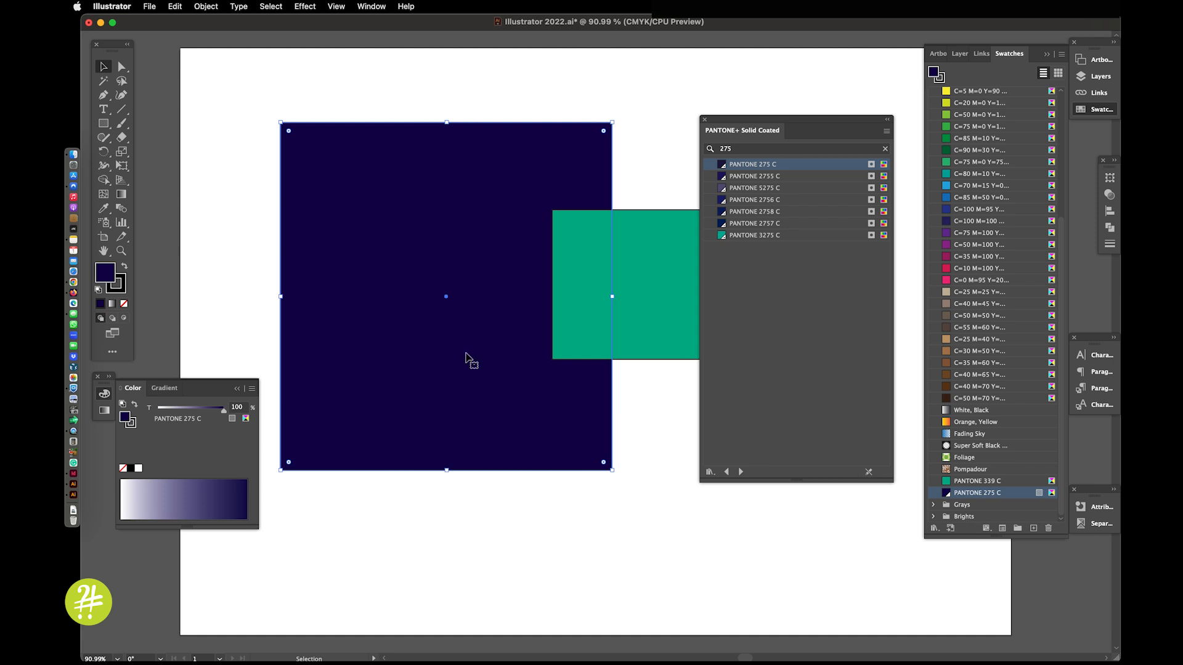
{"action": "left_click_drag", "start_coordinate": [226, 417], "coordinate": [195, 415]}
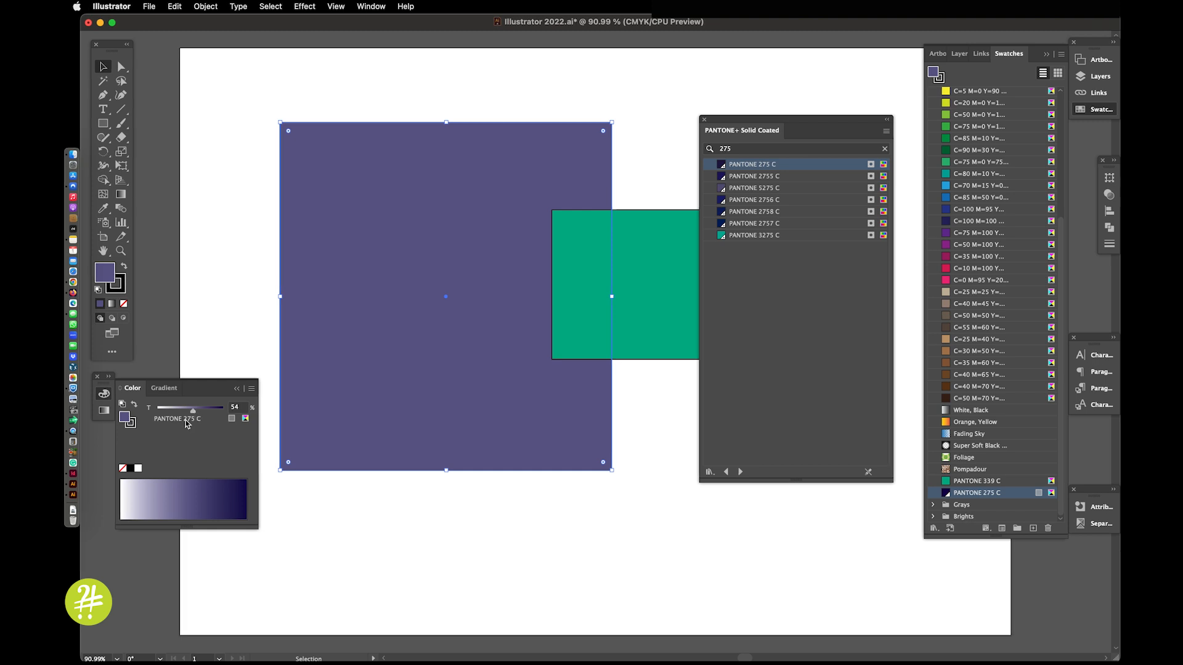
Step: Switch to Illustrator 2023 and open the PANTONE+ CMYK Coated color book from the swatch libraries
{"action": "left_click", "coordinate": [74, 496]}
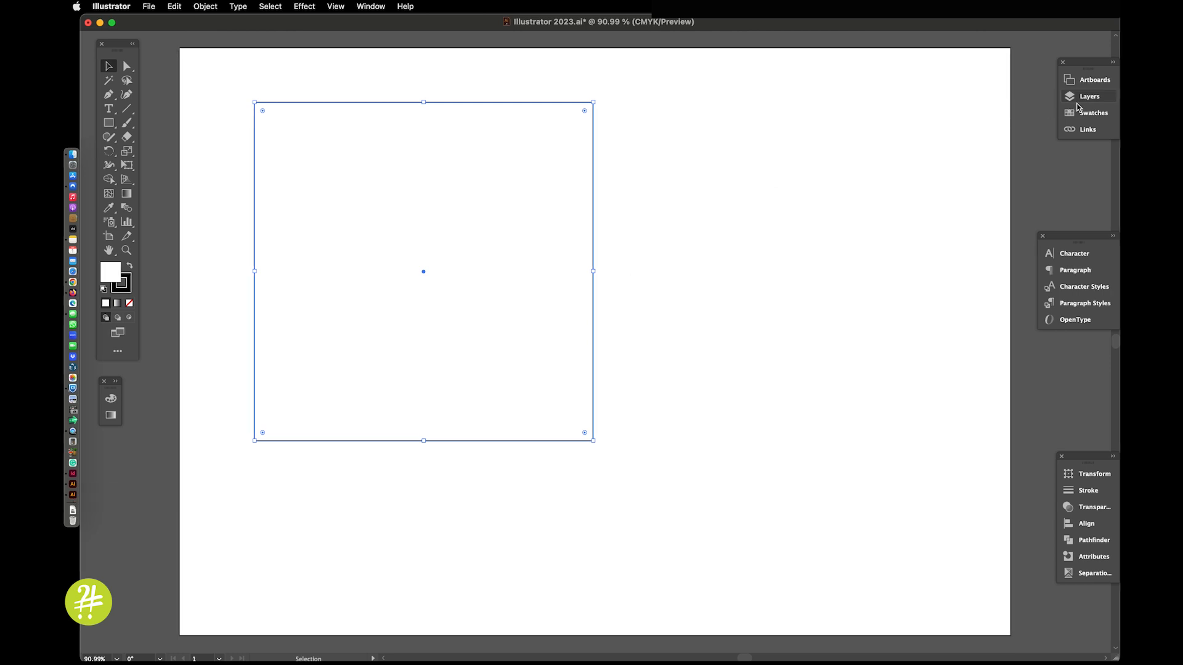
{"action": "left_click", "coordinate": [1079, 114]}
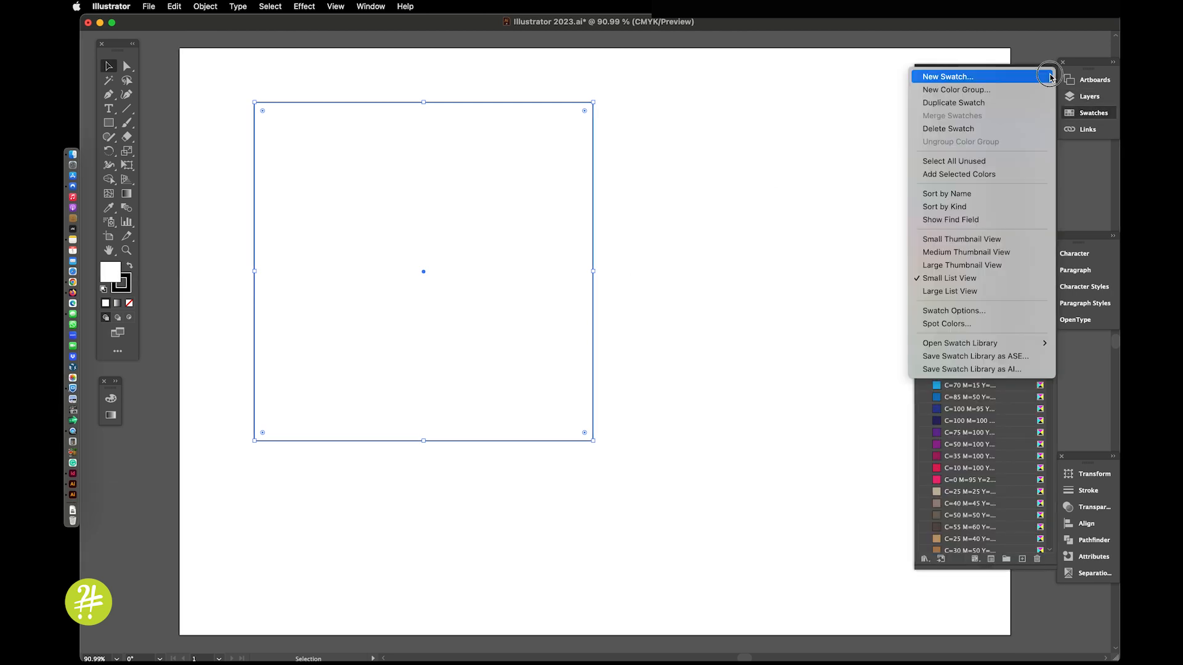
{"action": "left_click", "coordinate": [1050, 75]}
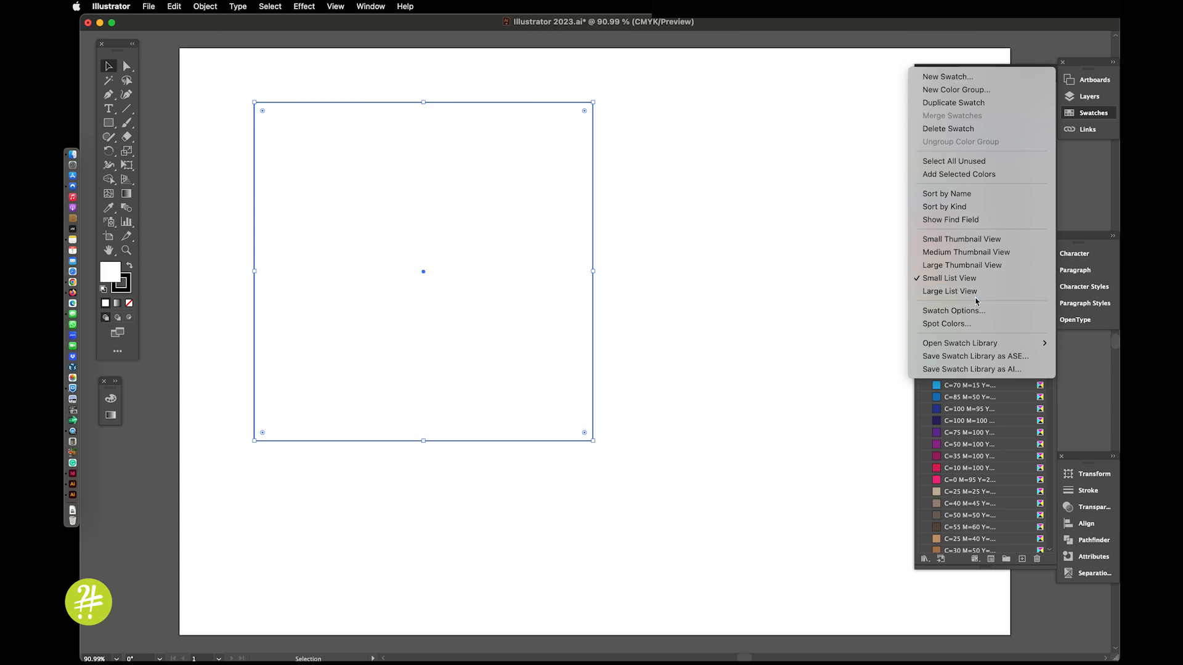
{"action": "mouse_move", "coordinate": [965, 343]}
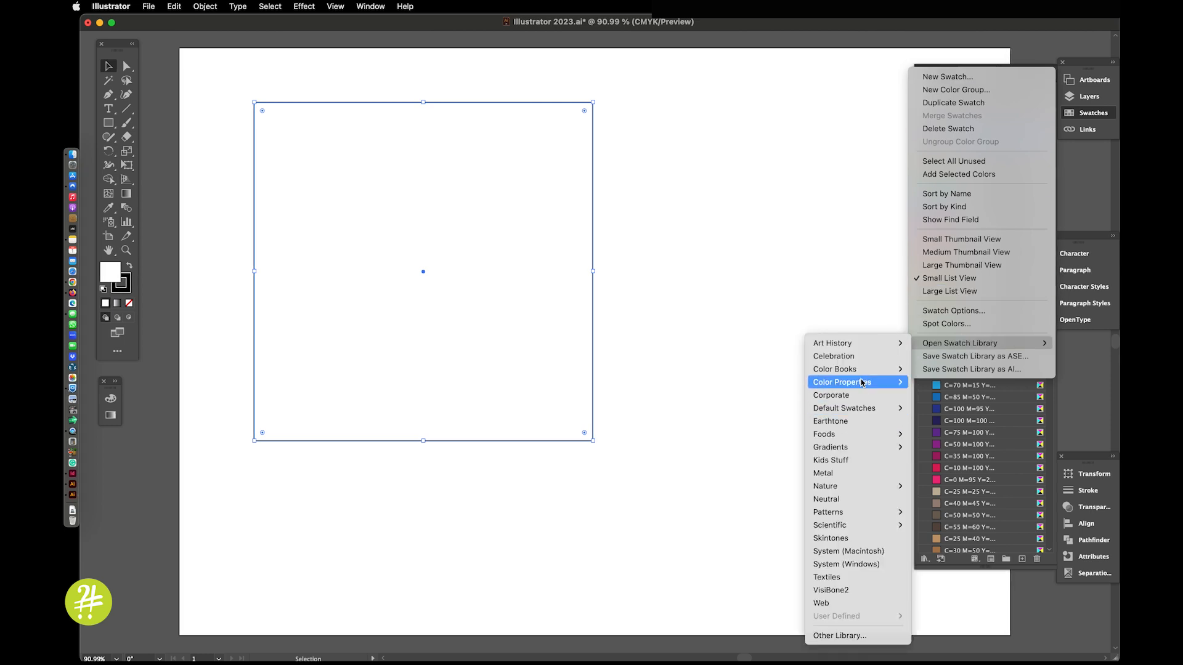
{"action": "mouse_move", "coordinate": [858, 371]}
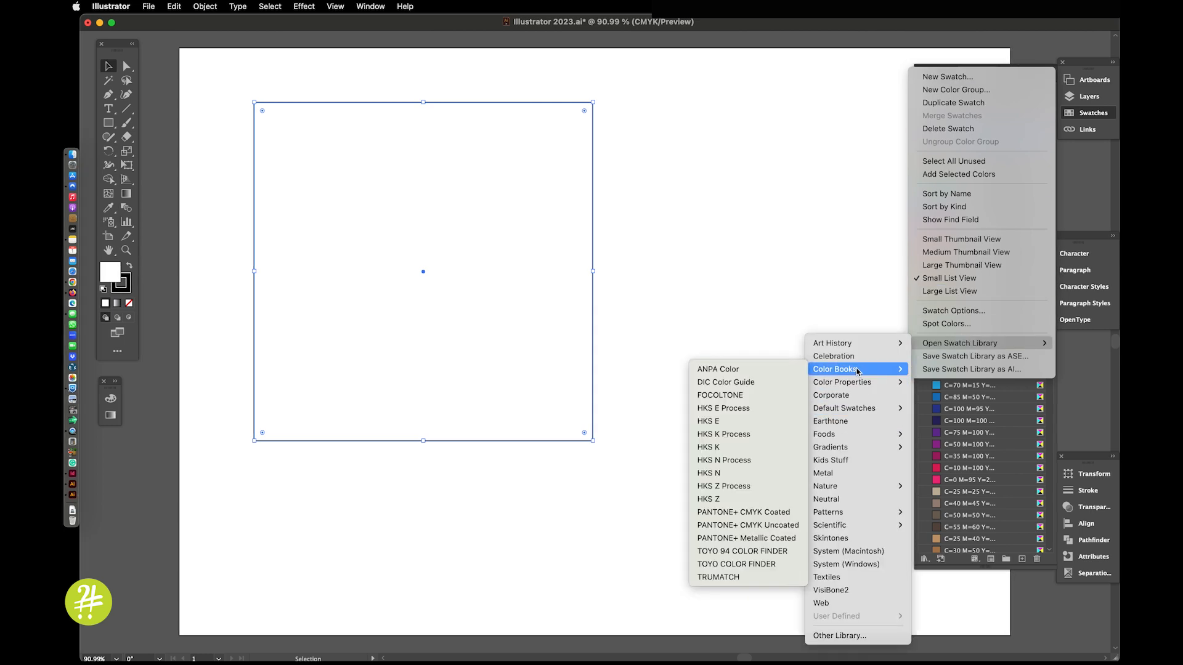
{"action": "left_click", "coordinate": [715, 515]}
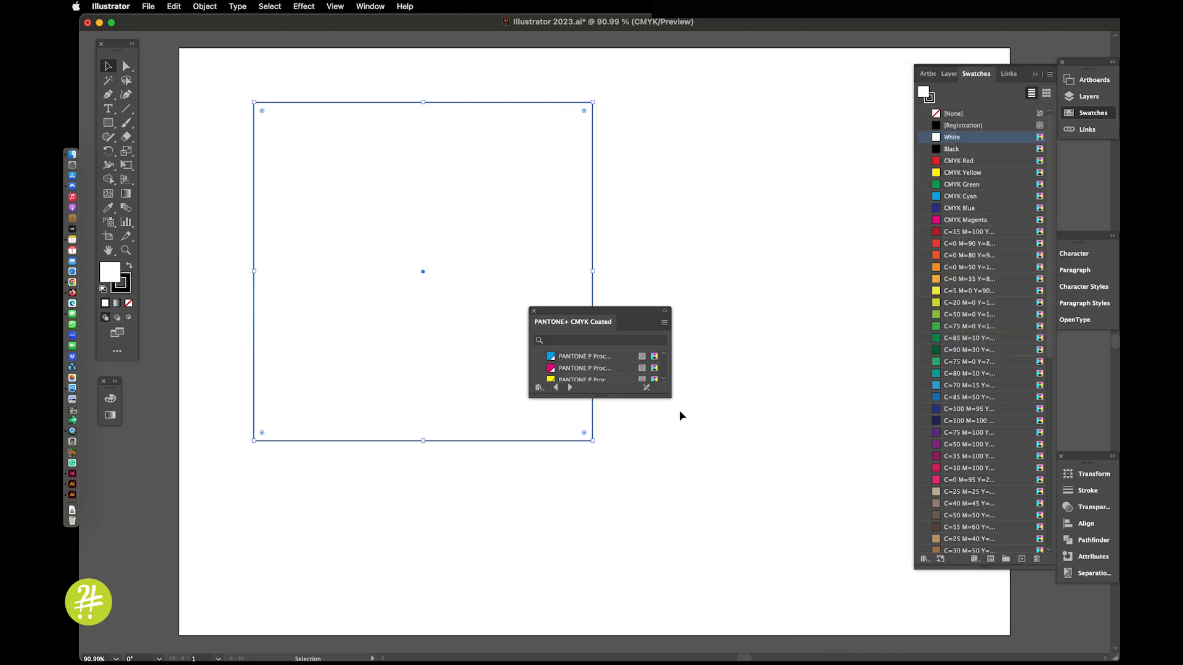
Step: Enlarge and reposition the color book panel, and fill the selected white square with PANTONE P 1-15
{"action": "left_click_drag", "start_coordinate": [611, 397], "coordinate": [609, 616]}
{"action": "left_click_drag", "start_coordinate": [574, 315], "coordinate": [676, 97]}
{"action": "left_click_drag", "start_coordinate": [711, 396], "coordinate": [710, 547]}
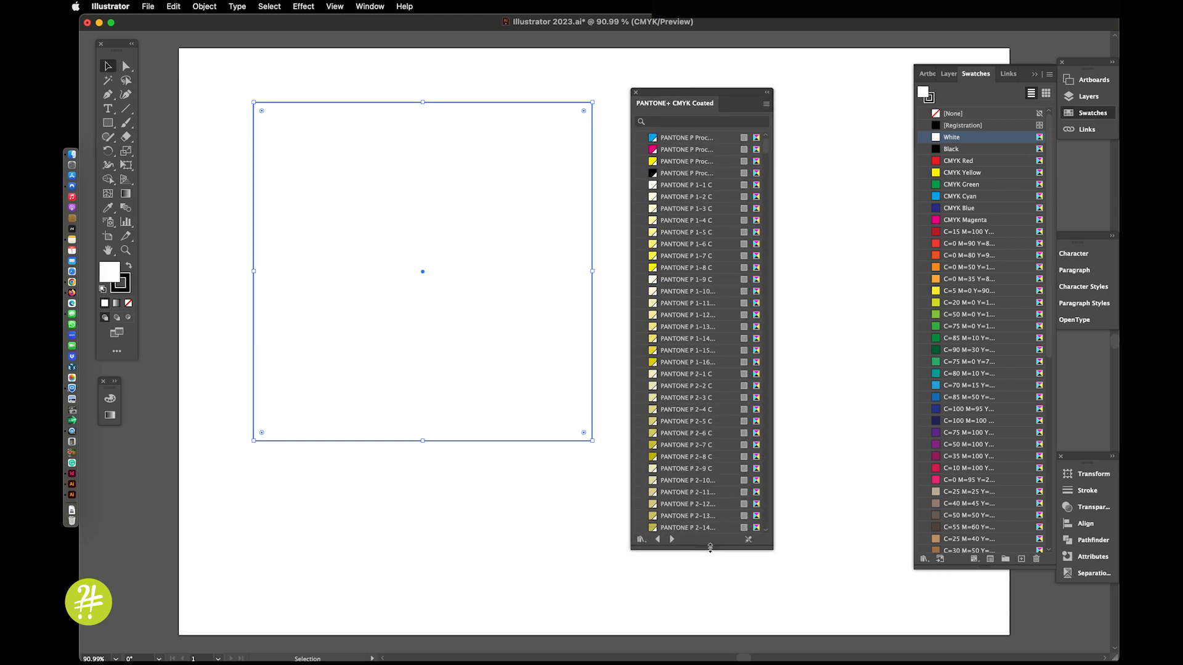
{"action": "left_click", "coordinate": [667, 351]}
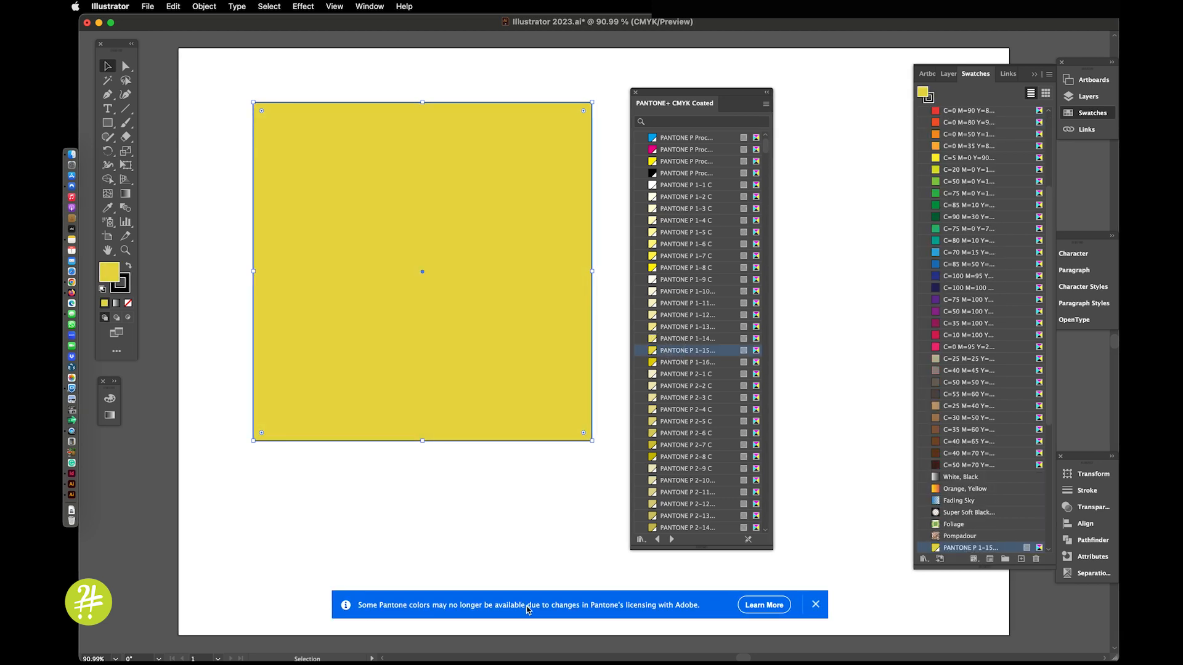
{"action": "left_click", "coordinate": [816, 605]}
{"action": "left_click", "coordinate": [819, 491]}
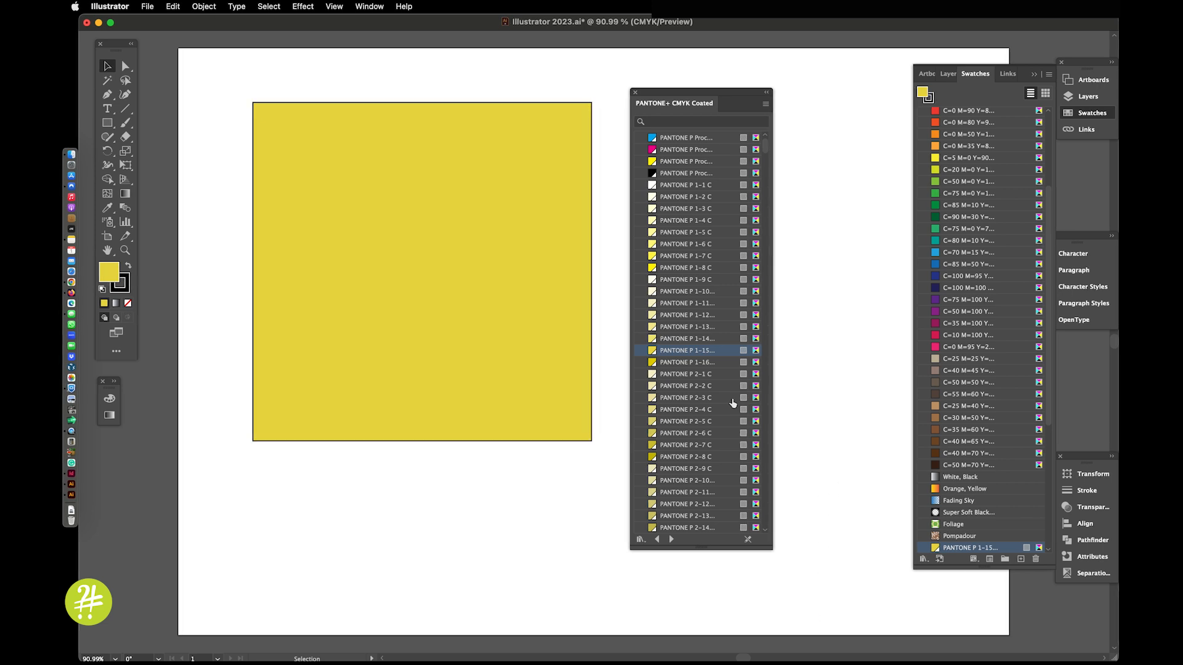
Step: Delete the yellow square and its PANTONE P 1-15 swatch, with the PANTONE+ CMYK Coated color book closed
{"action": "left_click", "coordinate": [421, 247]}
{"action": "key", "text": "Delete"}
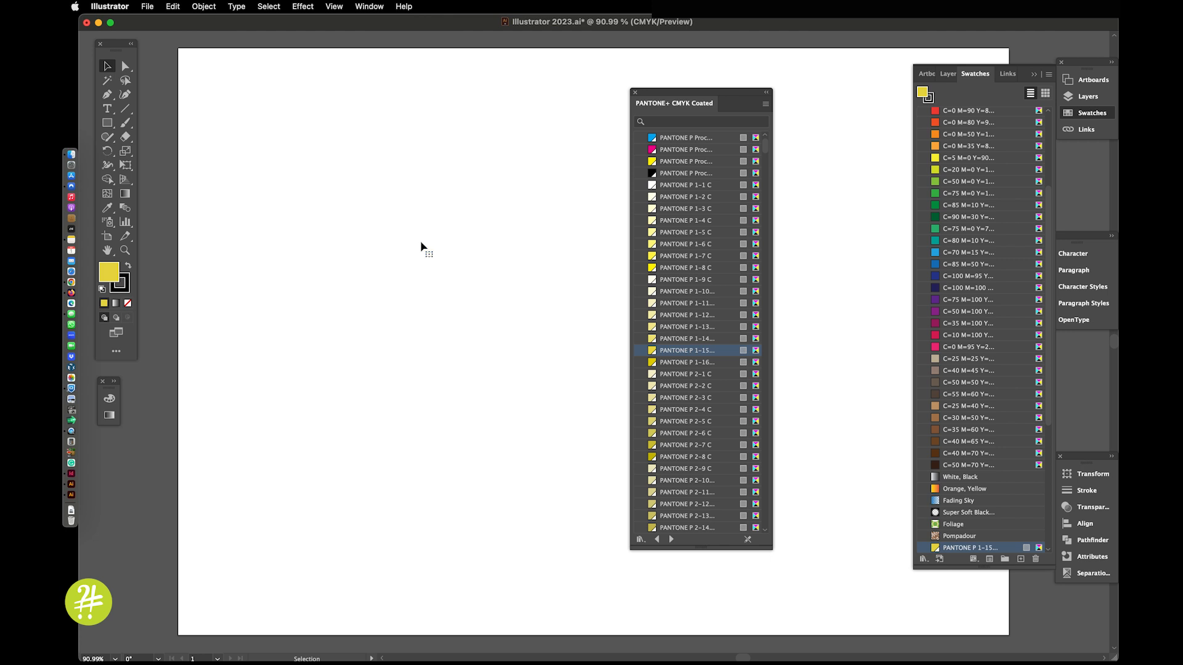
{"action": "left_click", "coordinate": [635, 93]}
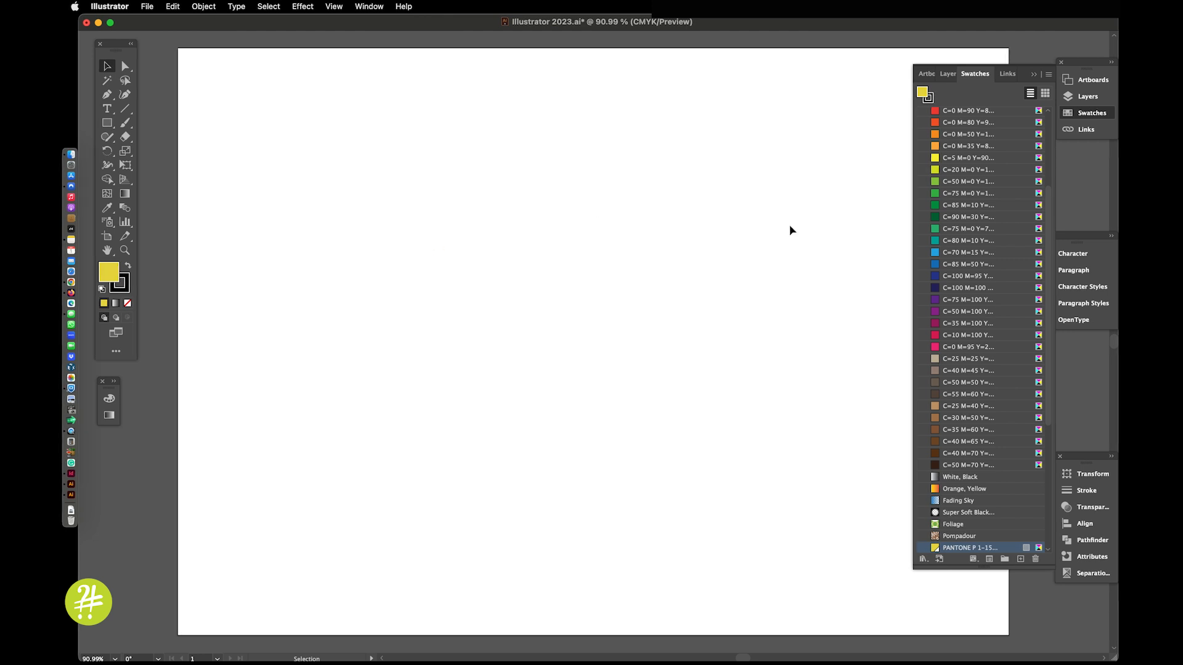
{"action": "left_click", "coordinate": [1033, 559]}
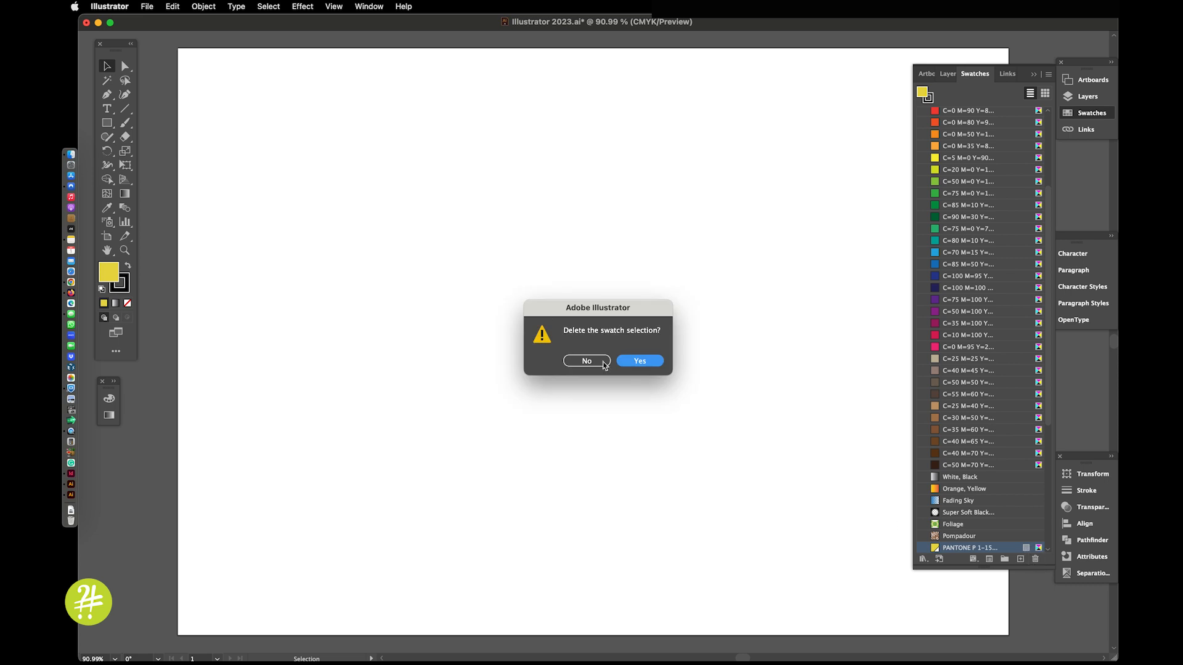
{"action": "left_click", "coordinate": [635, 363]}
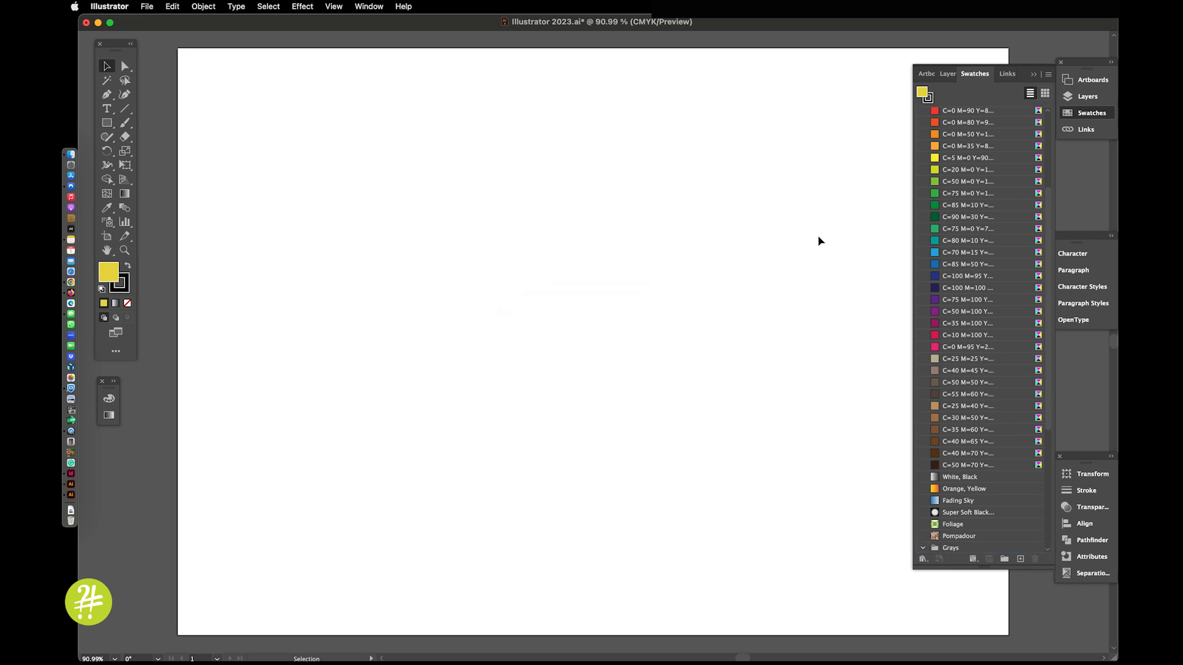
Step: Start a new global CMYK process swatch and set it to C 100, M 100, Y 7, K 56
{"action": "left_click", "coordinate": [1049, 74]}
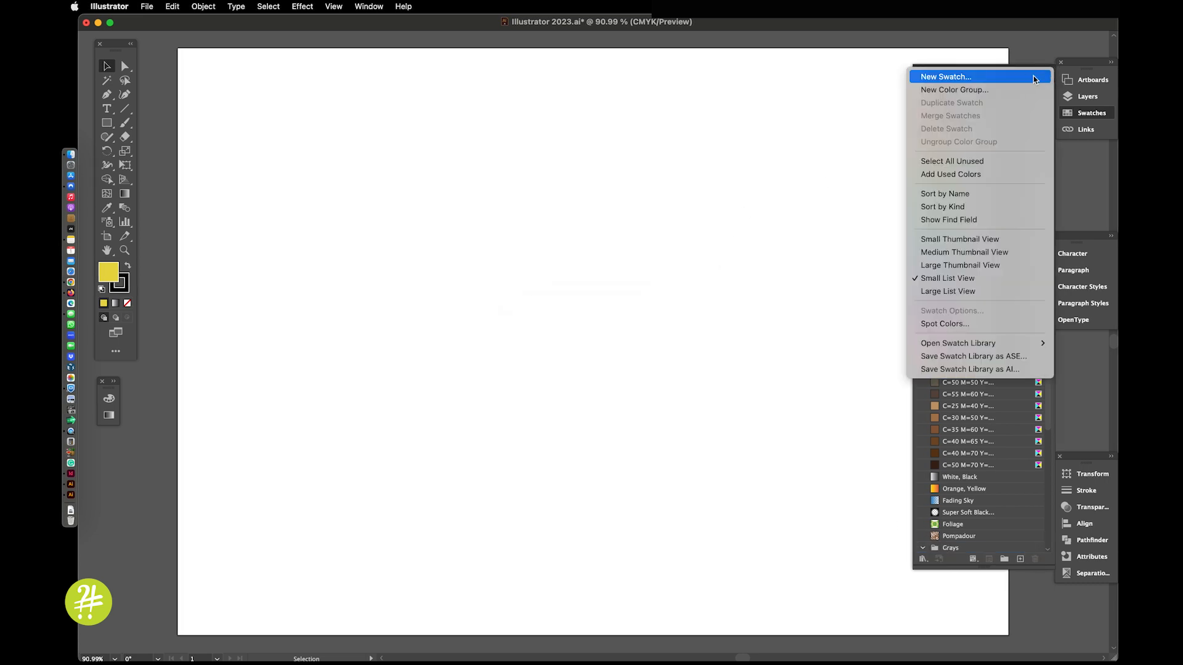
{"action": "left_click", "coordinate": [1007, 76]}
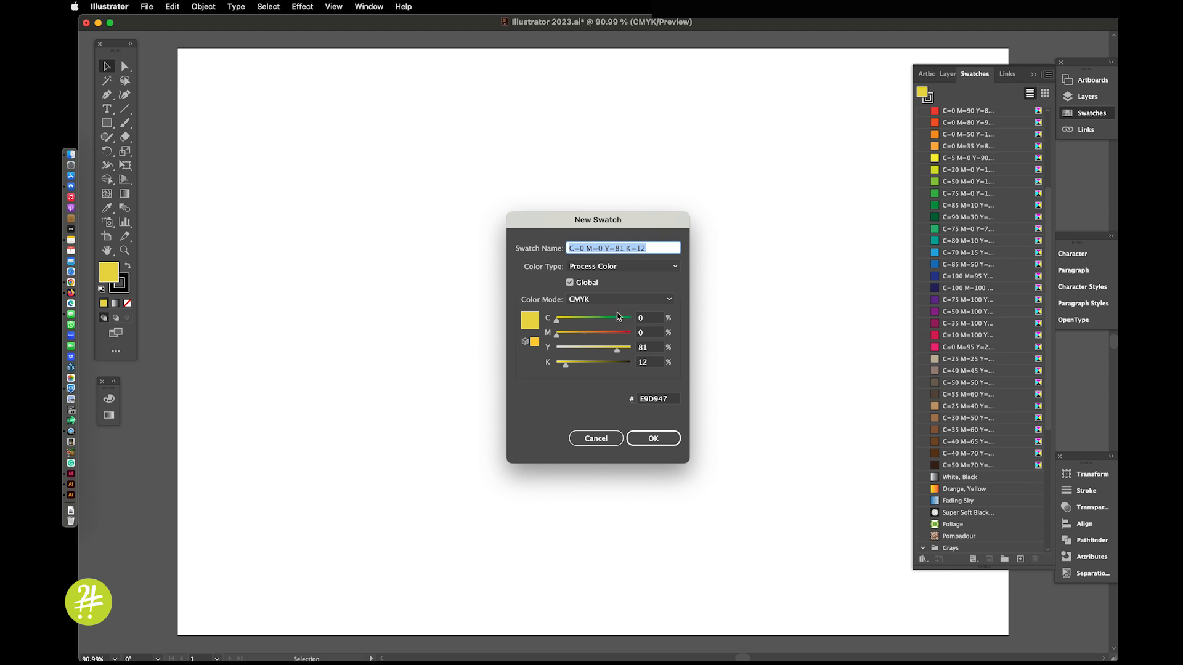
{"action": "left_click_drag", "start_coordinate": [558, 321], "coordinate": [630, 320]}
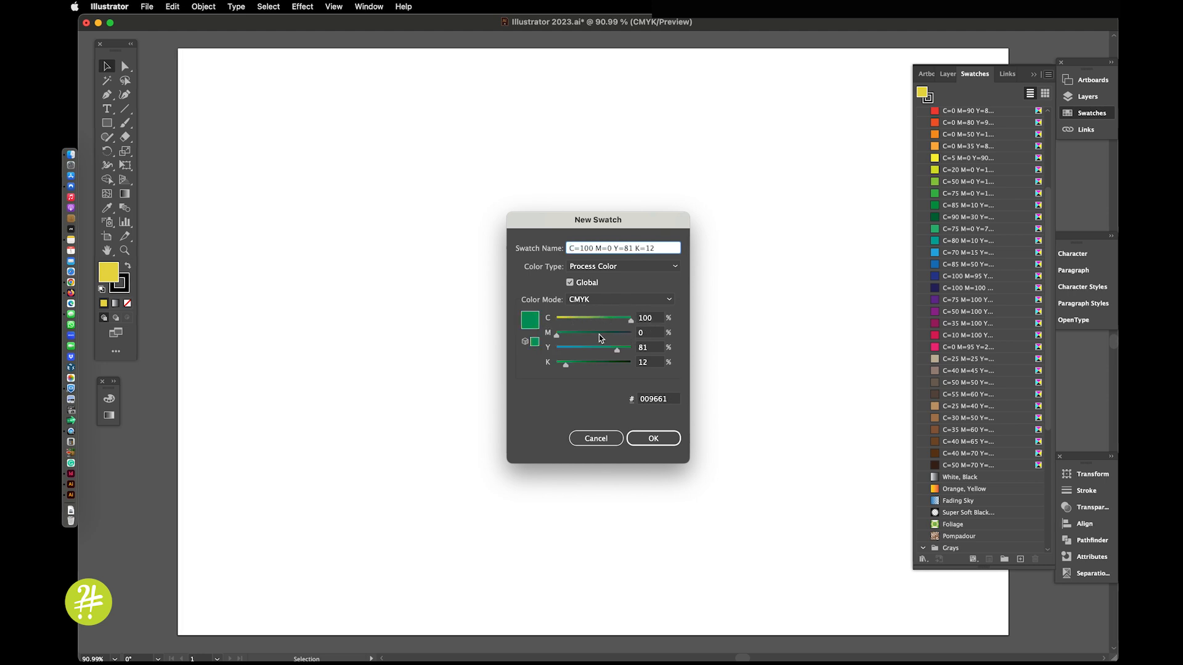
{"action": "left_click_drag", "start_coordinate": [556, 335], "coordinate": [657, 342]}
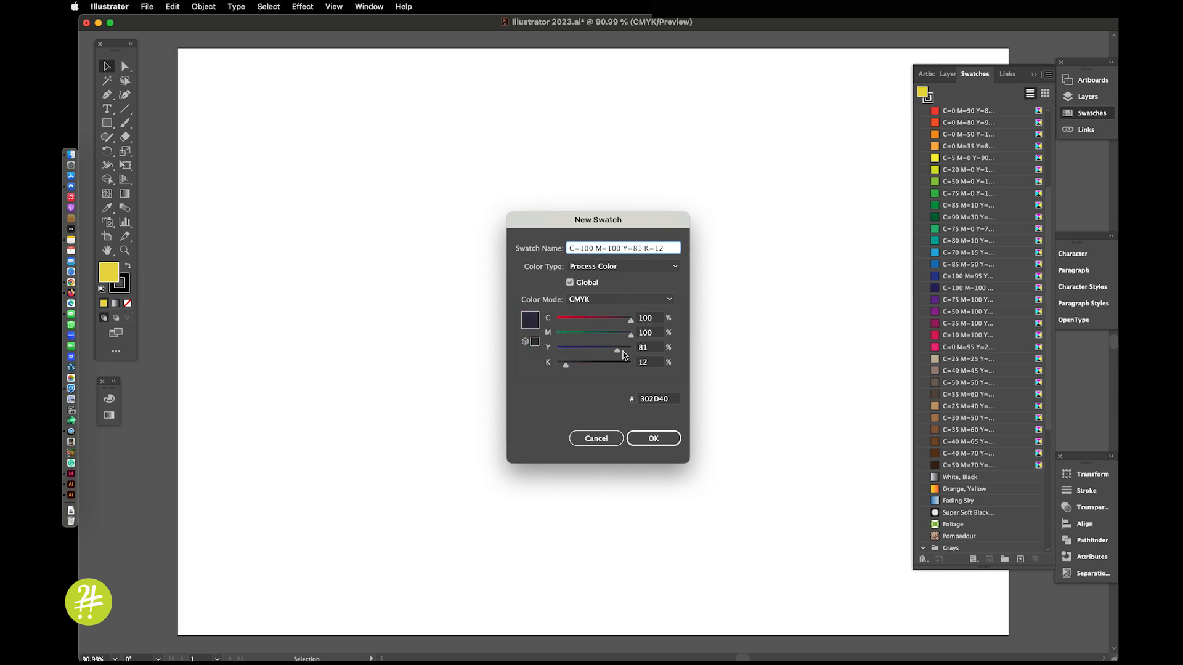
{"action": "left_click", "coordinate": [637, 348]}
{"action": "type", "text": "7"}
{"action": "key", "text": "Tab"}
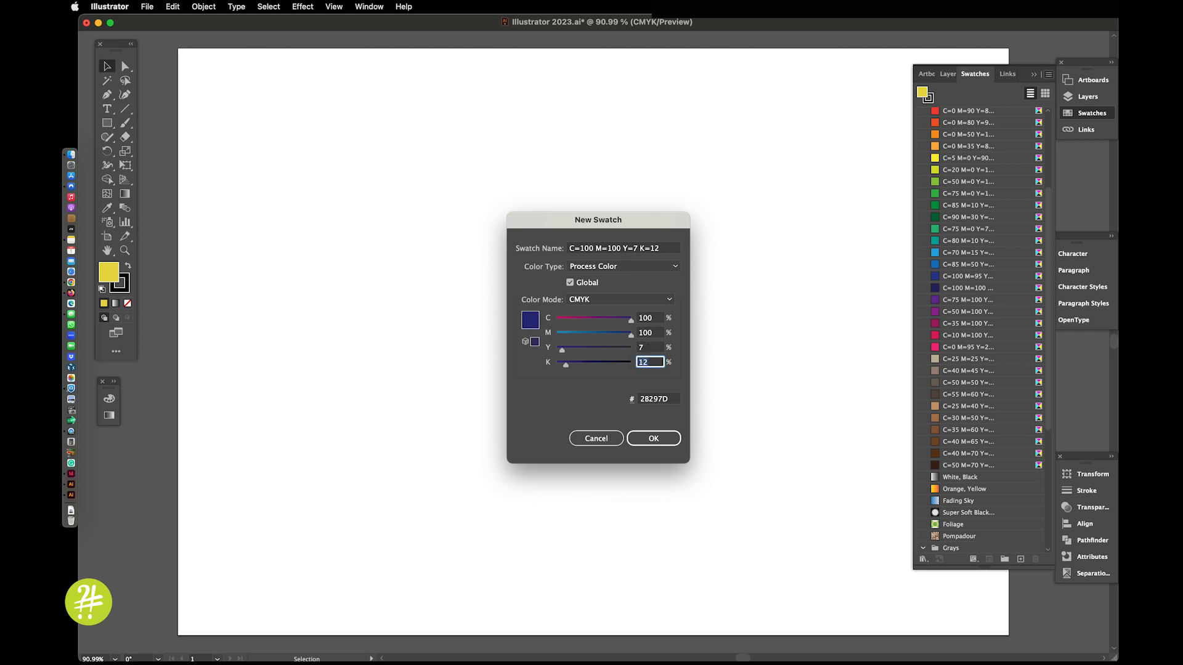
{"action": "type", "text": "56"}
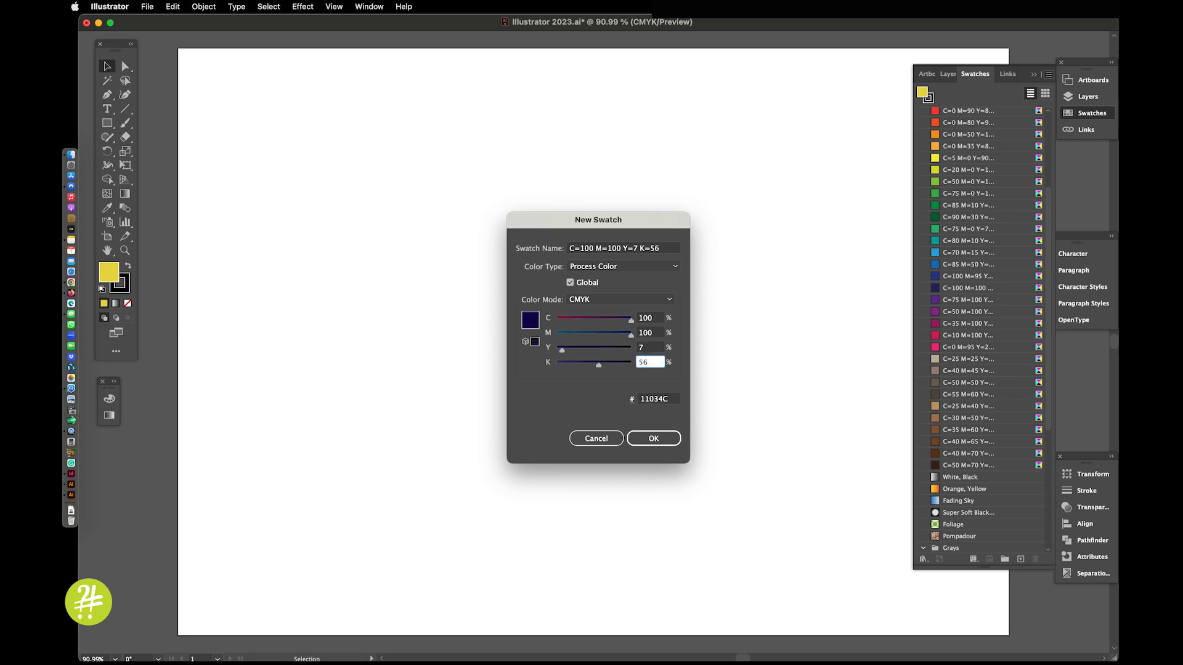
Step: Name the new swatch "Pantone 275" and save it to the document's swatches
{"action": "left_click", "coordinate": [623, 249]}
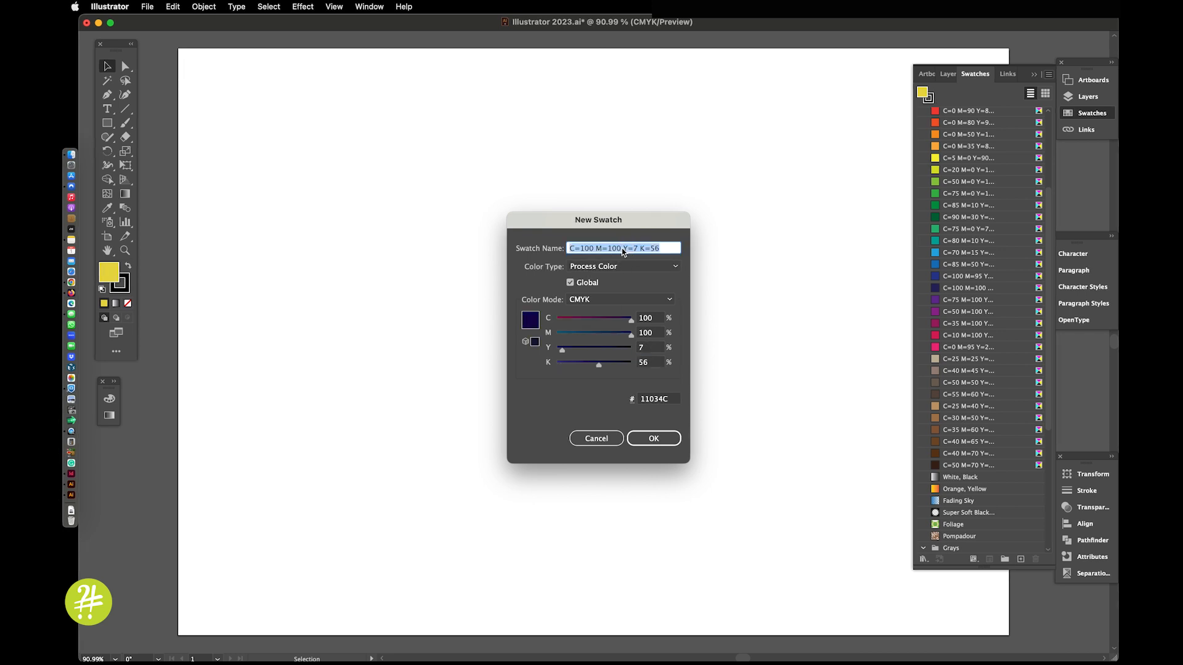
{"action": "type", "text": "Pantone"}
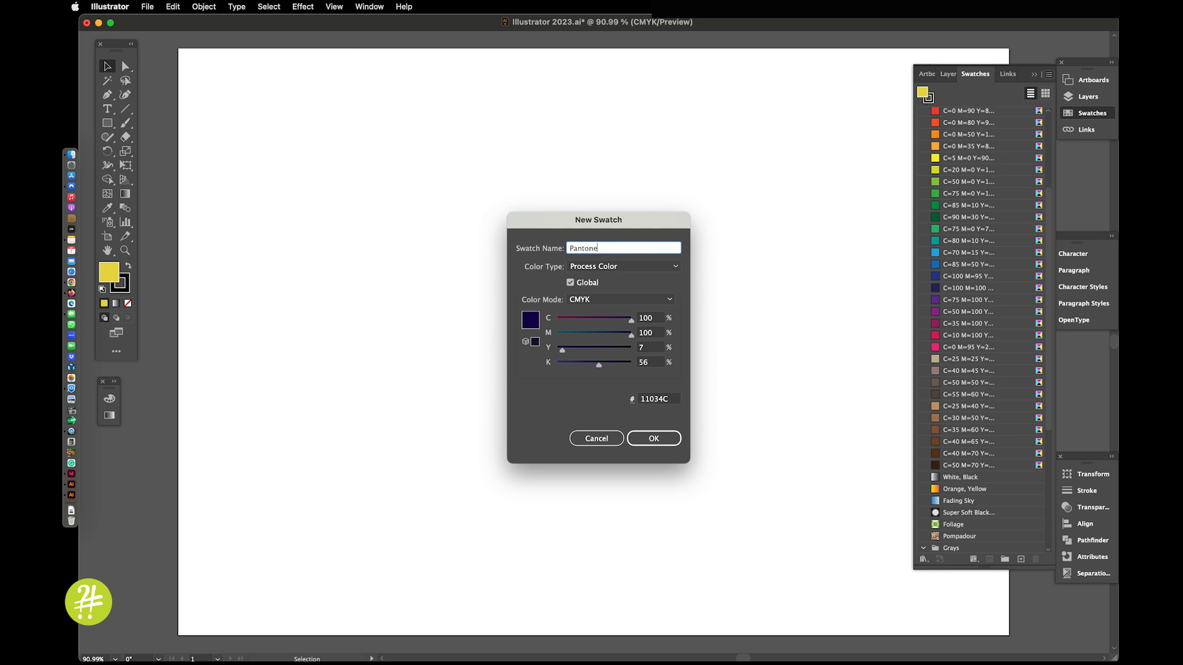
{"action": "type", "text": " 275"}
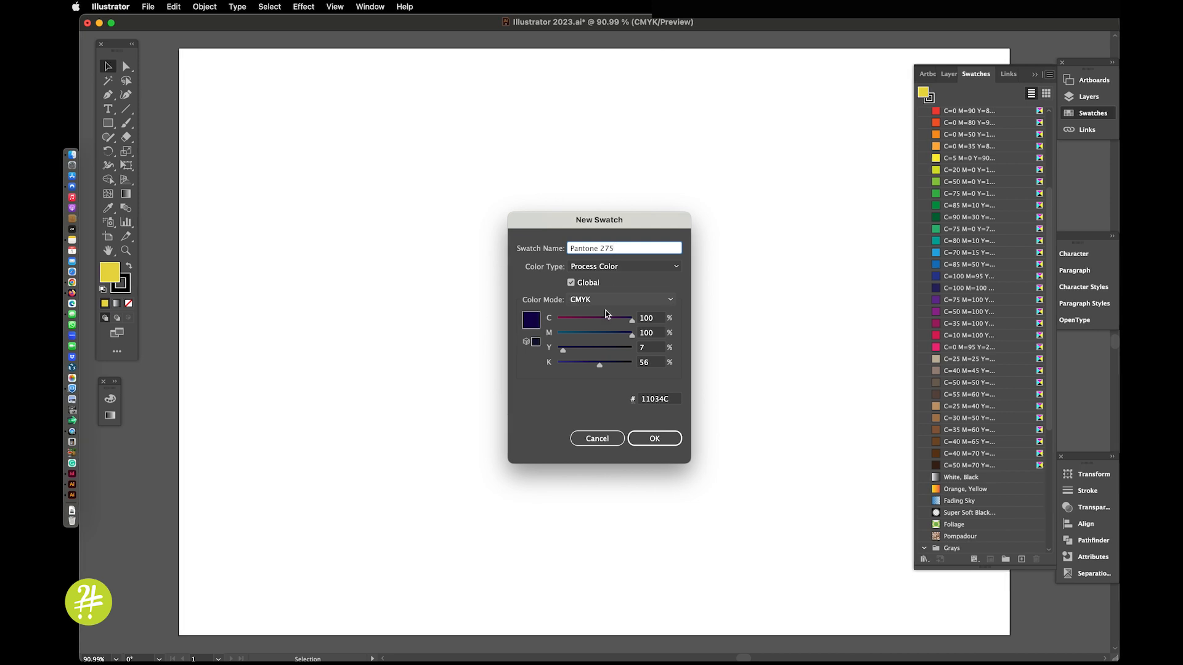
{"action": "left_click", "coordinate": [653, 440]}
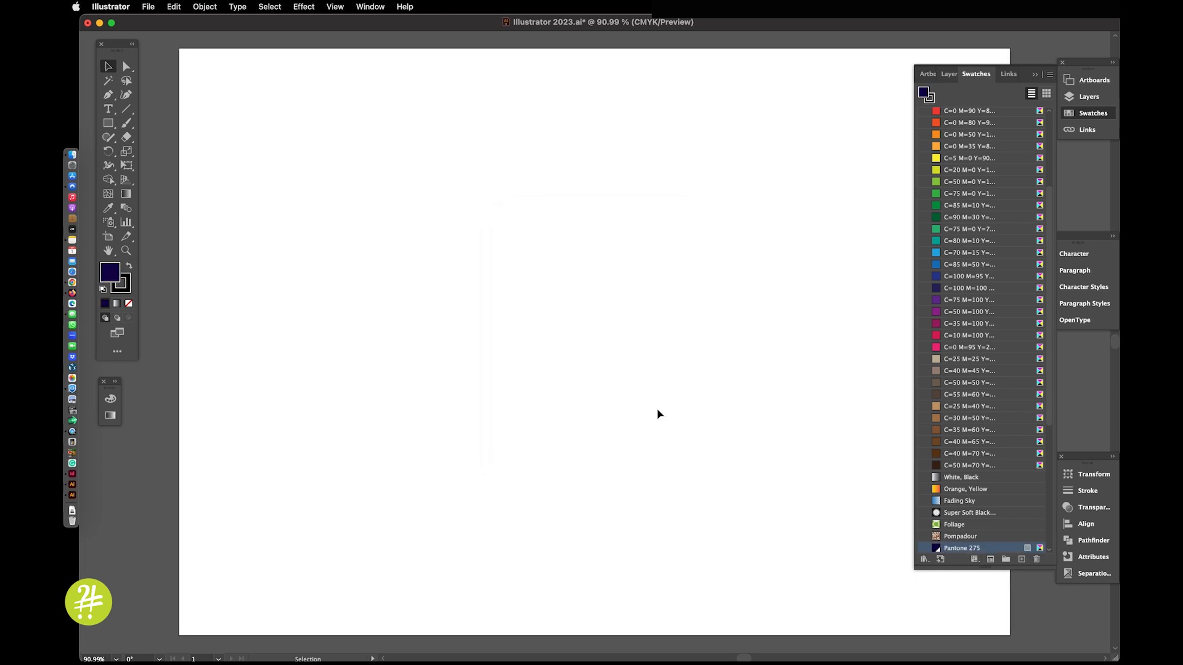
Step: Draw a large, nearly square rectangle filled with Pantone 275 around the middle of the artboard
{"action": "left_click", "coordinate": [108, 122]}
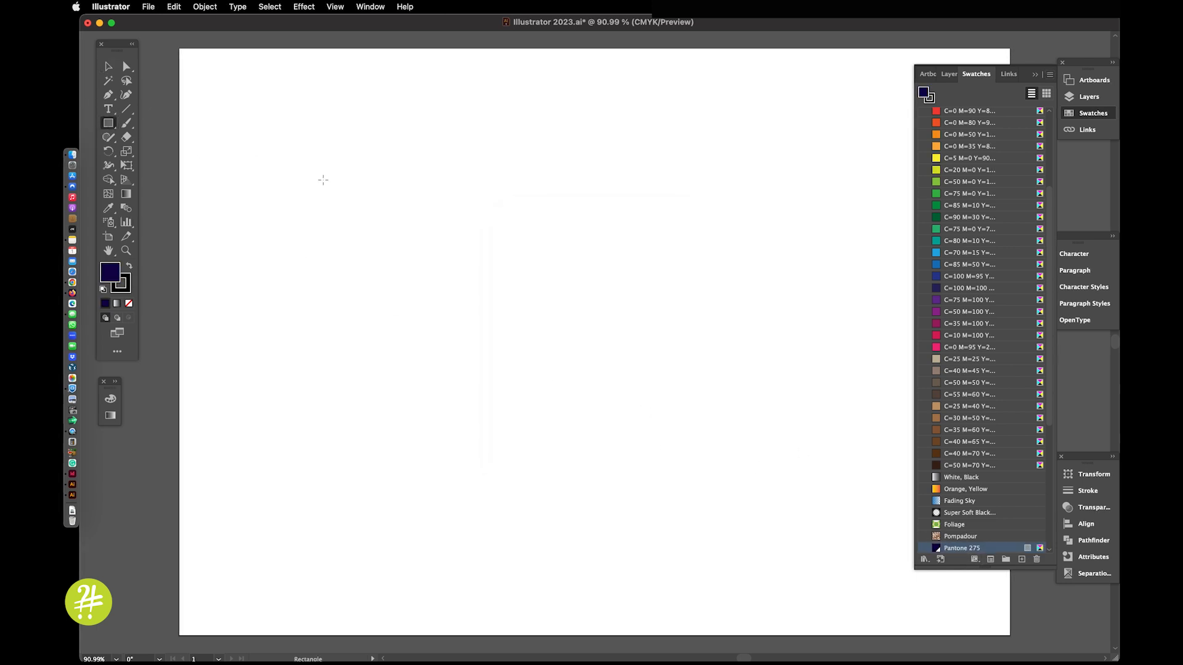
{"action": "mouse_move", "coordinate": [323, 179]}
{"action": "left_mouse_down"}
{"action": "mouse_move", "coordinate": [409, 314]}
{"action": "mouse_move", "coordinate": [690, 527]}
{"action": "left_mouse_up"}
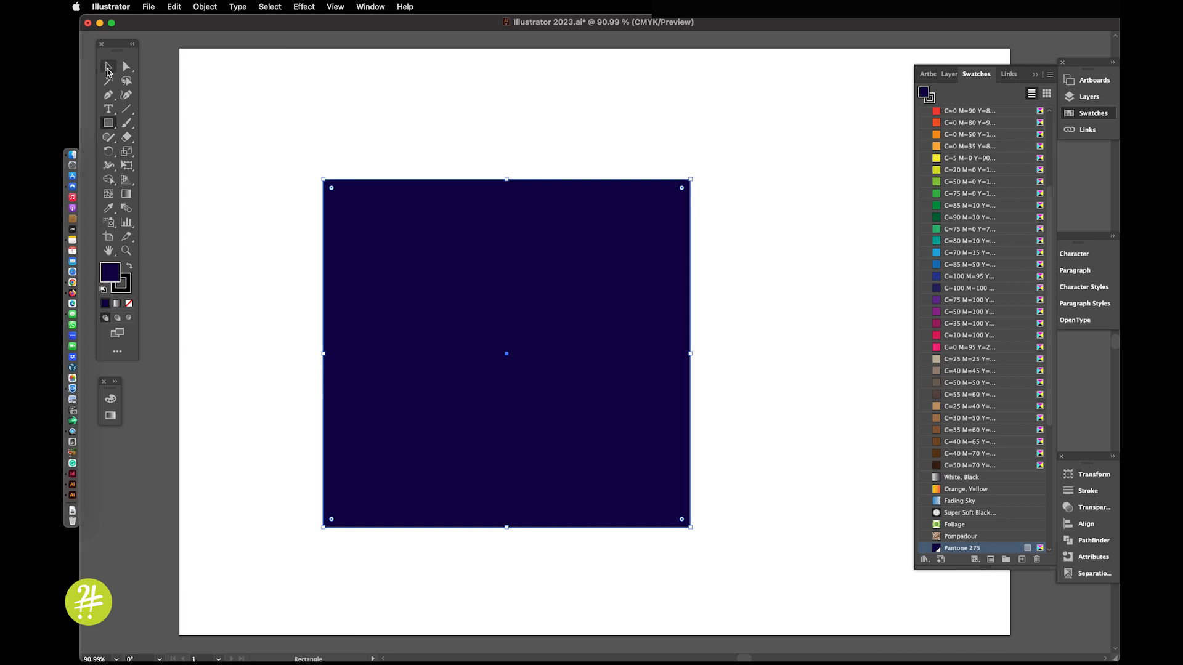
{"action": "left_click", "coordinate": [108, 66]}
Step: Place the Illustrator 2023 window beside the 2022 document for comparison, with the 2022 square's tint set to 100%
{"action": "left_click_drag", "start_coordinate": [152, 20], "coordinate": [562, 20]}
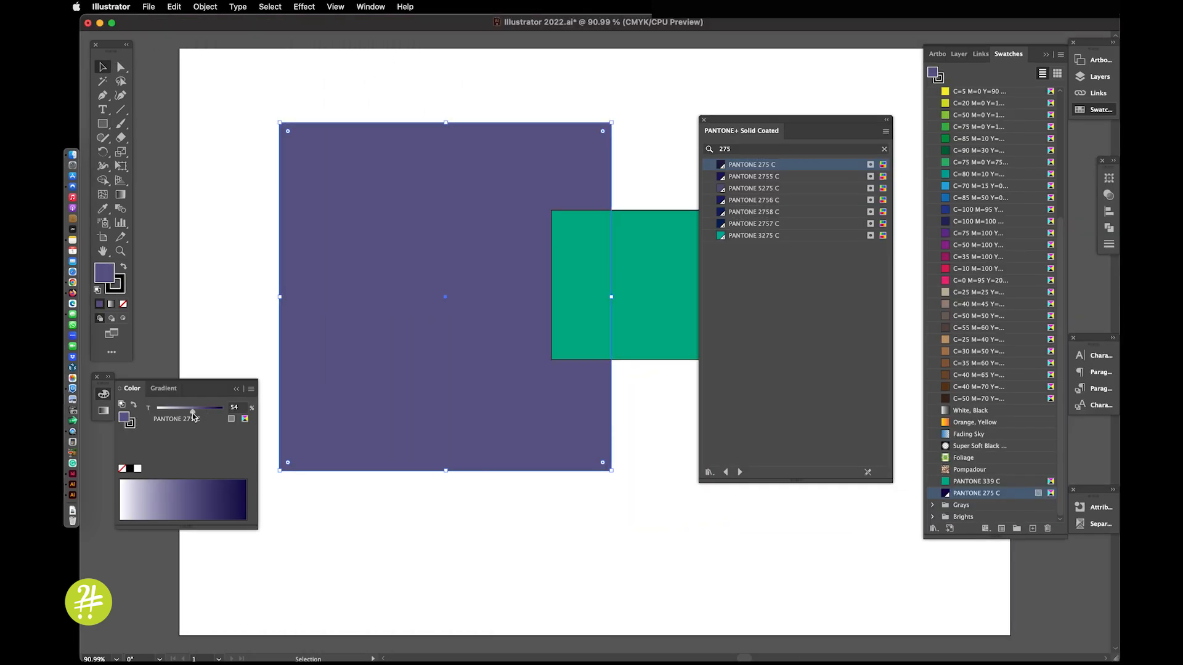
{"action": "left_click_drag", "start_coordinate": [192, 413], "coordinate": [274, 414]}
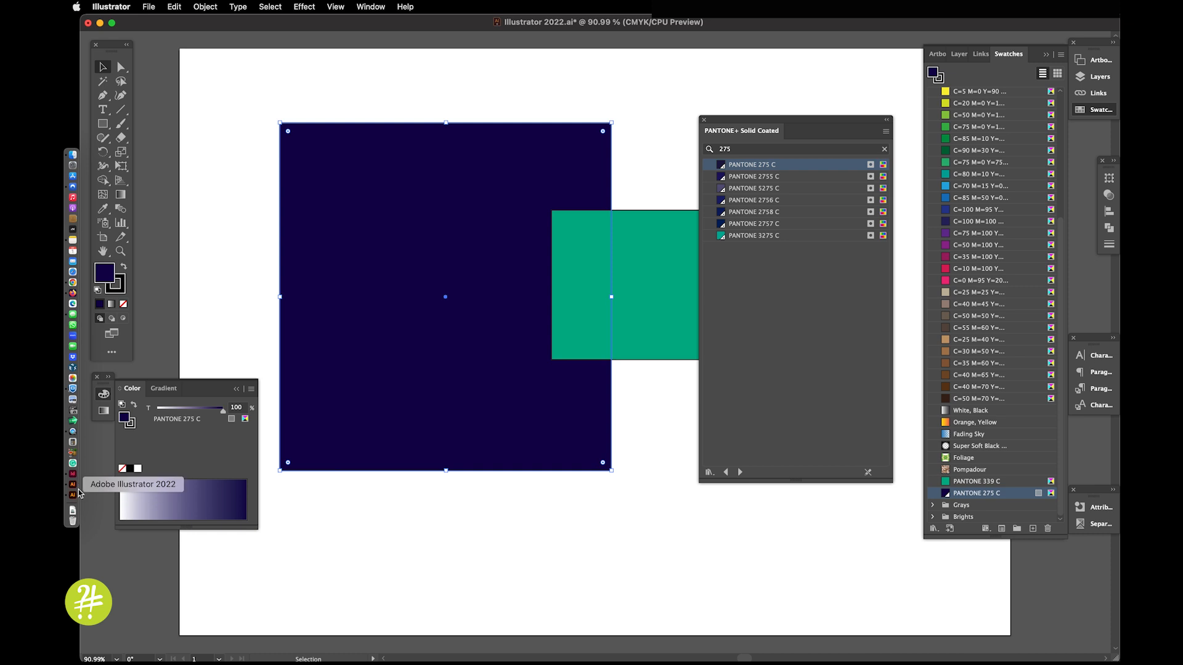
{"action": "left_click", "coordinate": [75, 496]}
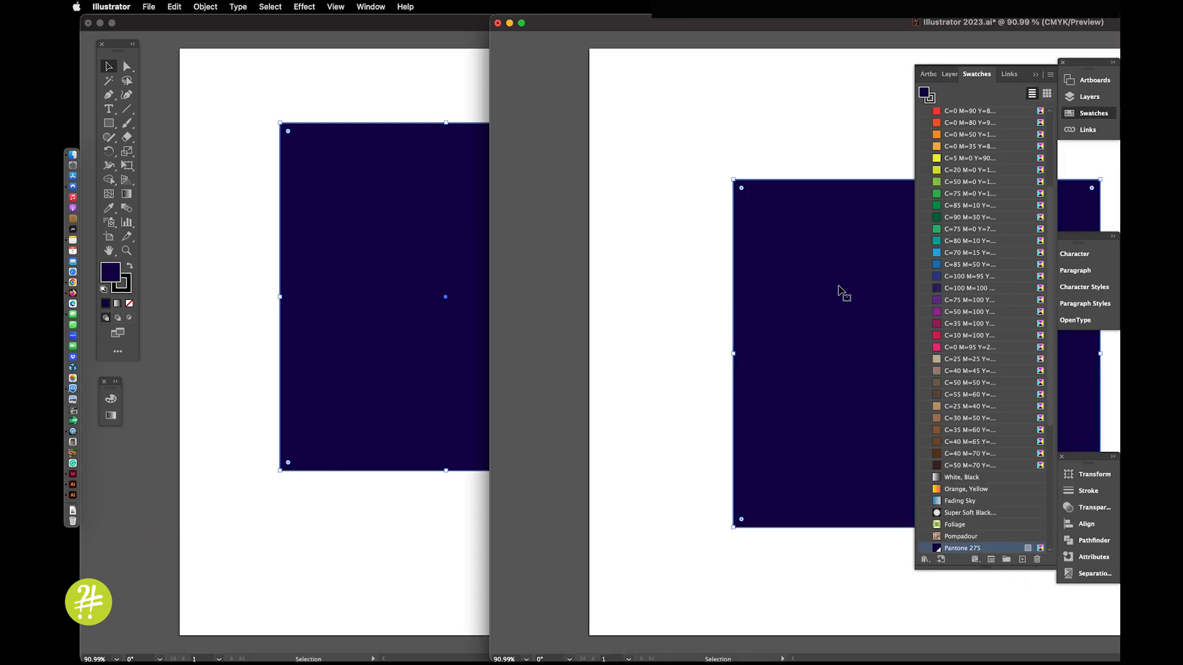